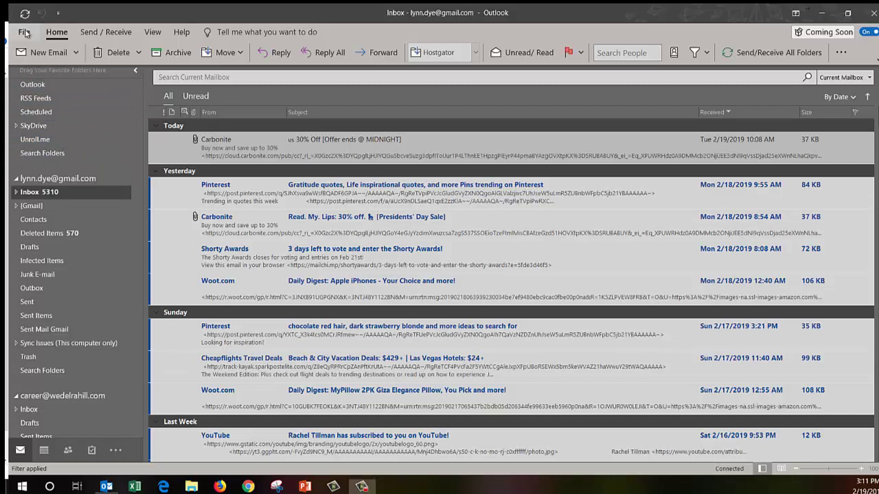
Step: Change the Office theme to White in the general options
{"action": "left_click", "coordinate": [24, 33]}
{"action": "left_click", "coordinate": [24, 33]}
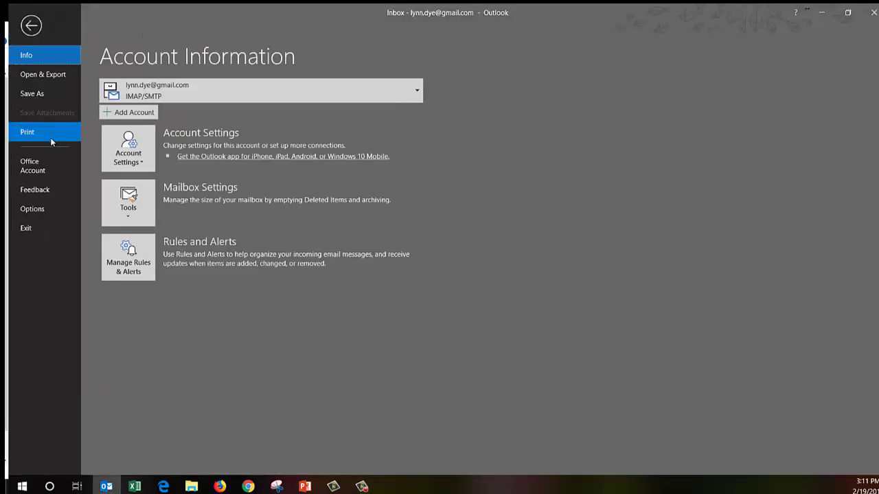
{"action": "left_click", "coordinate": [53, 210]}
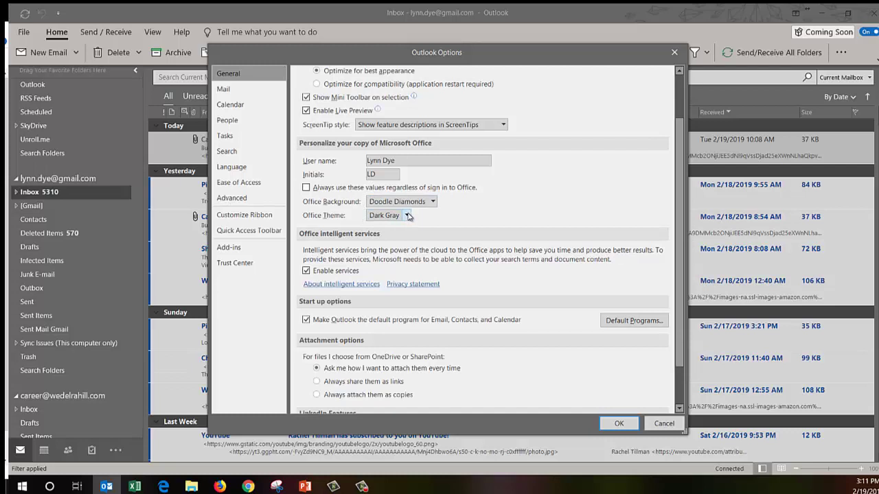
{"action": "left_click", "coordinate": [407, 215]}
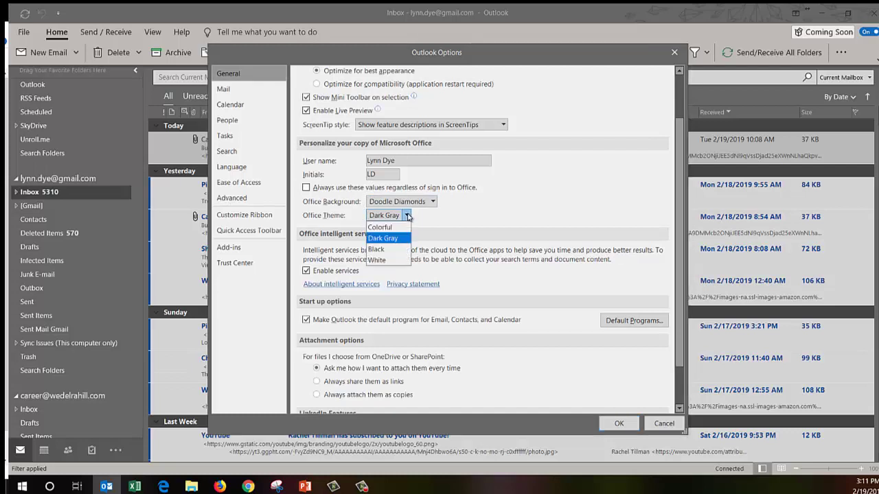
{"action": "left_click", "coordinate": [379, 261]}
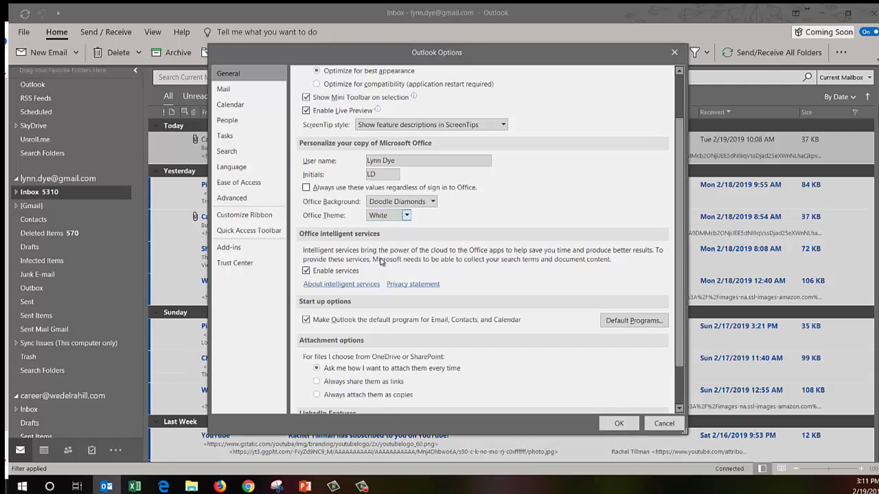
{"action": "left_click", "coordinate": [618, 424]}
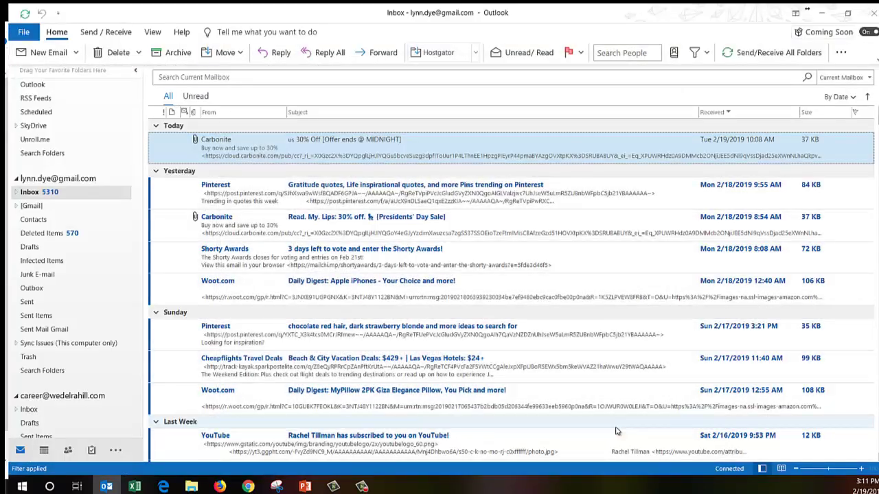
Step: Set the Office theme back to Dark Gray in the general options
{"action": "left_click", "coordinate": [24, 32]}
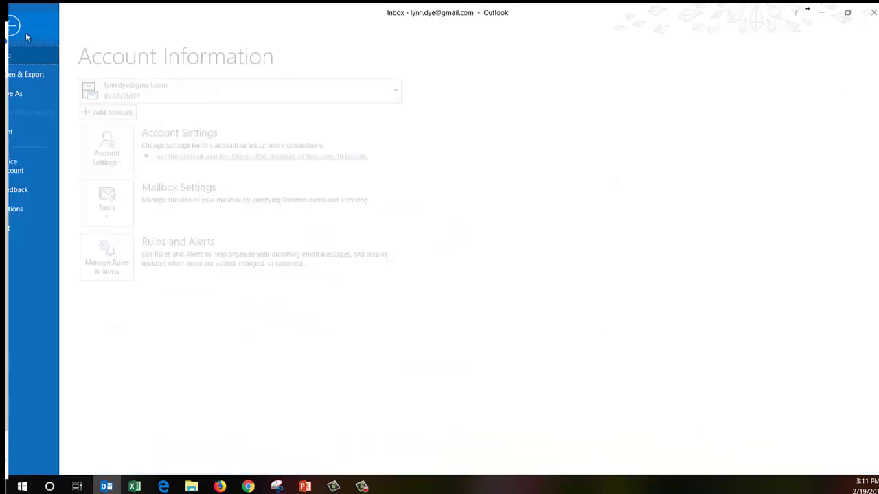
{"action": "left_click", "coordinate": [32, 209]}
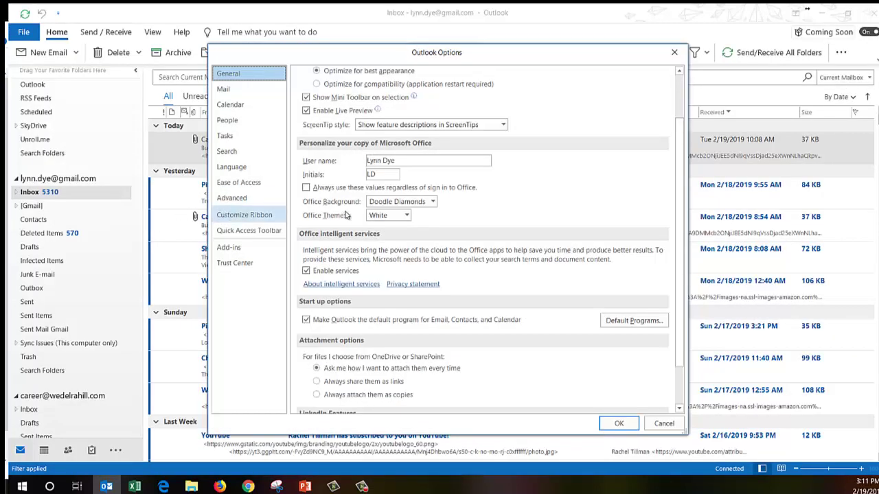
{"action": "left_click", "coordinate": [406, 216]}
{"action": "left_click", "coordinate": [391, 234]}
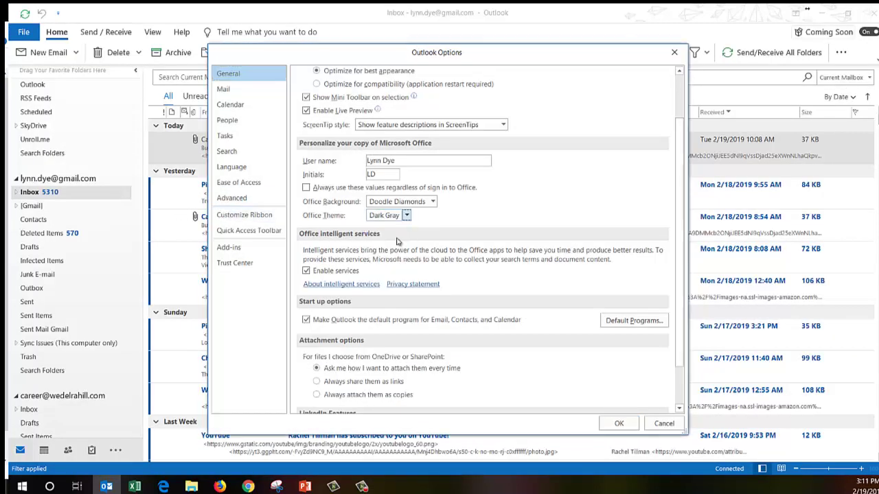
{"action": "left_click", "coordinate": [619, 423]}
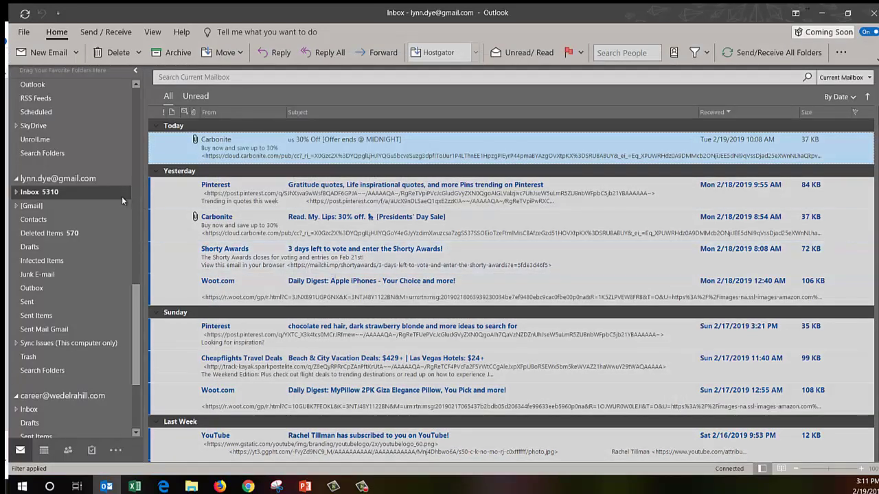
Step: Create a new folder named Organize directly under the Gmail account and open it
{"action": "left_click", "coordinate": [38, 180]}
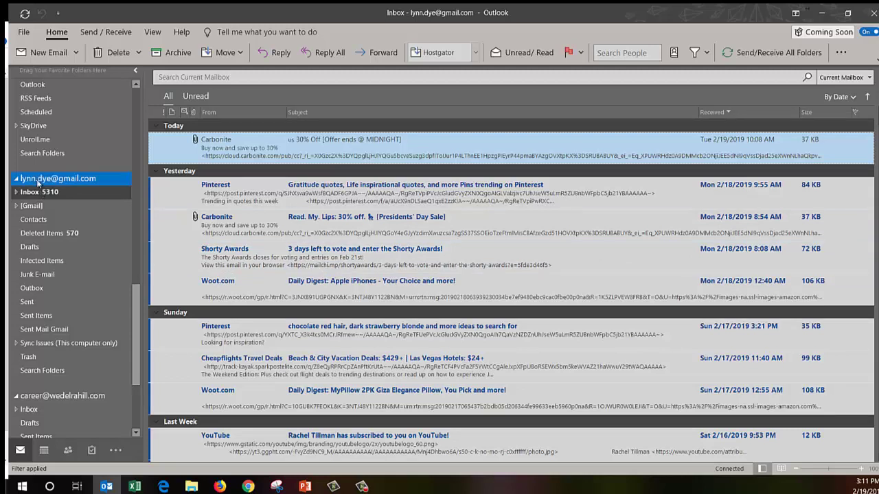
{"action": "right_click", "coordinate": [39, 181]}
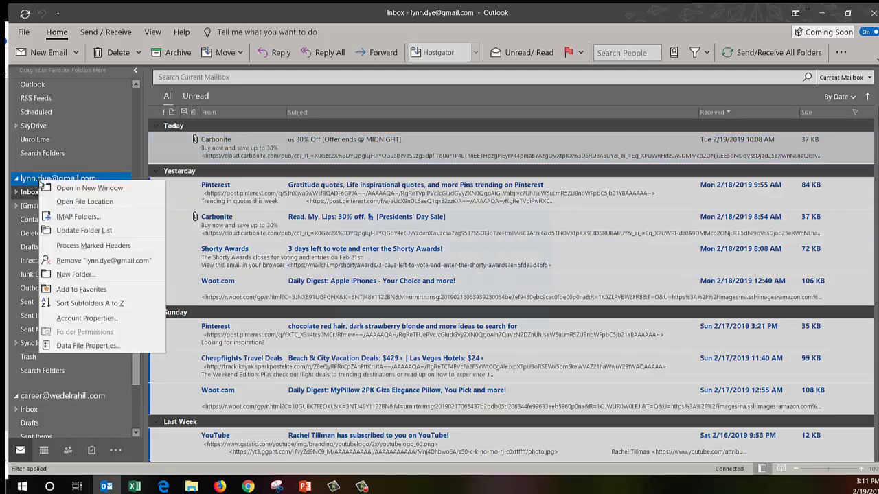
{"action": "left_click", "coordinate": [54, 274]}
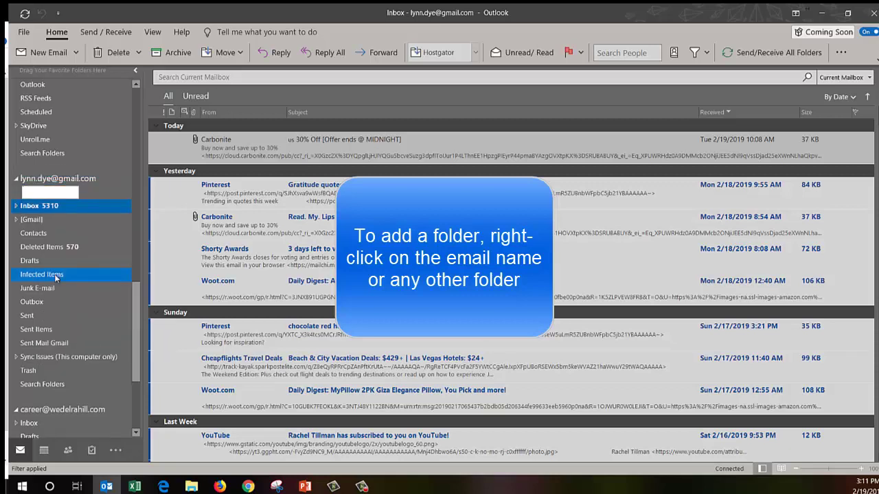
{"action": "type", "text": "Organi"}
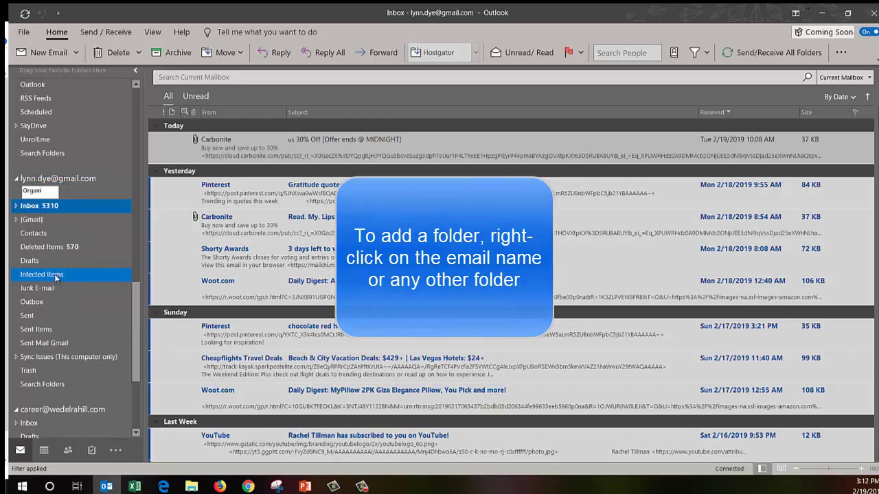
{"action": "type", "text": "ze"}
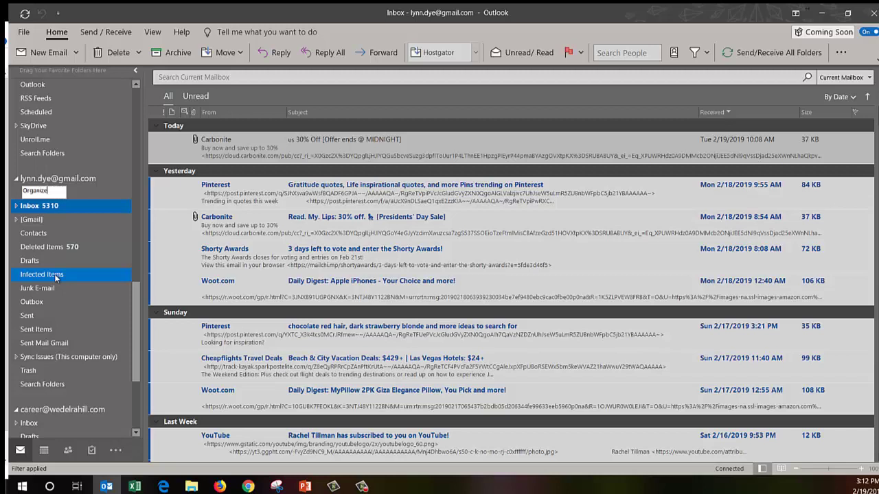
{"action": "key", "text": "Return"}
{"action": "left_click", "coordinate": [40, 292]}
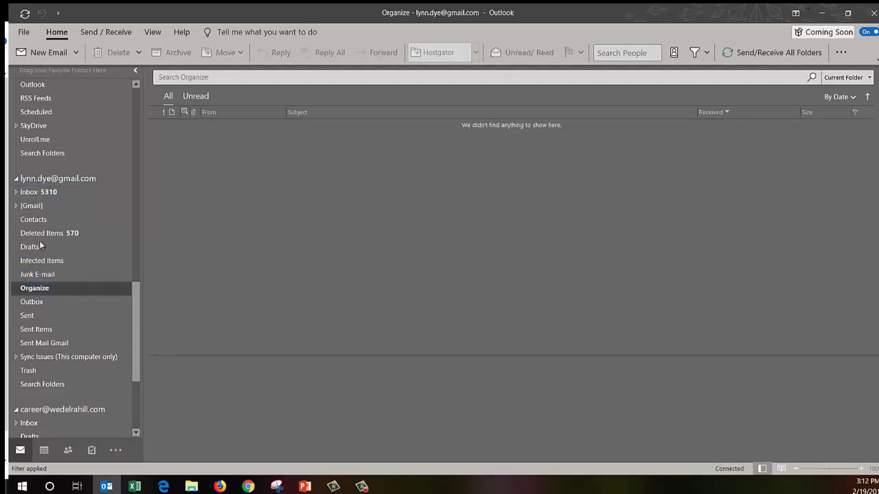
Step: Rename the Organize folder in the Gmail account to Organized
{"action": "left_click", "coordinate": [35, 193]}
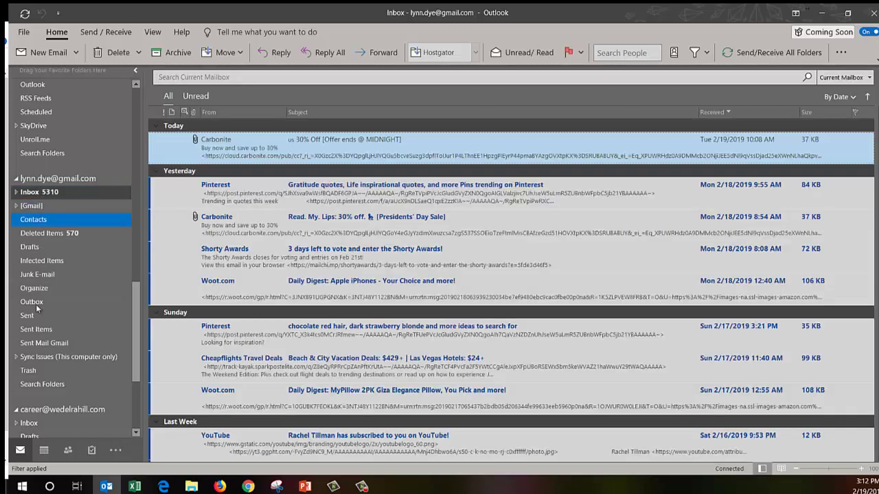
{"action": "left_click", "coordinate": [34, 288]}
{"action": "right_click", "coordinate": [35, 290]}
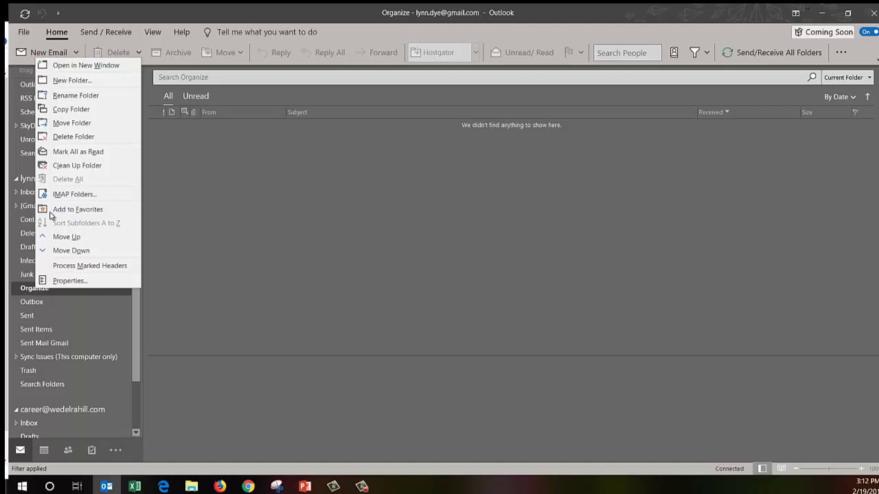
{"action": "left_click", "coordinate": [65, 96]}
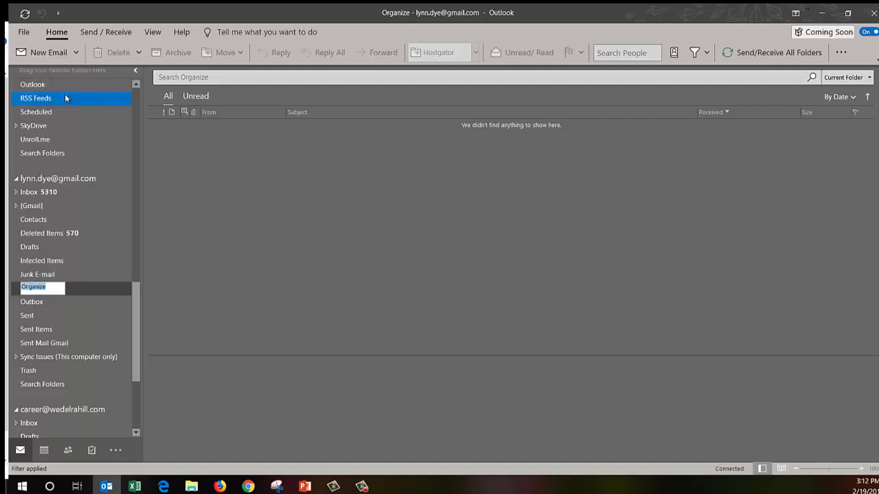
{"action": "type", "text": "Organized"}
{"action": "key", "text": "Return"}
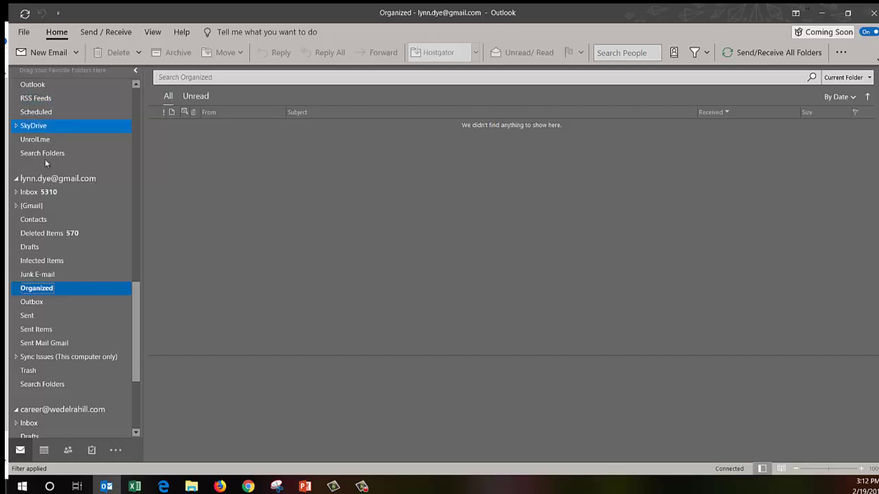
Step: Show the Gmail inbox and move the Organized folder between Contacts and Deleted Items in the folder list
{"action": "right_click", "coordinate": [37, 196]}
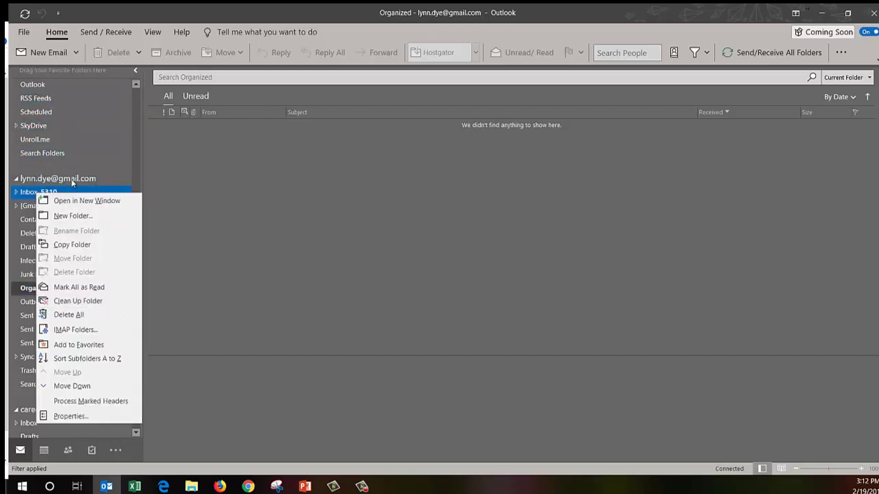
{"action": "left_click", "coordinate": [29, 192]}
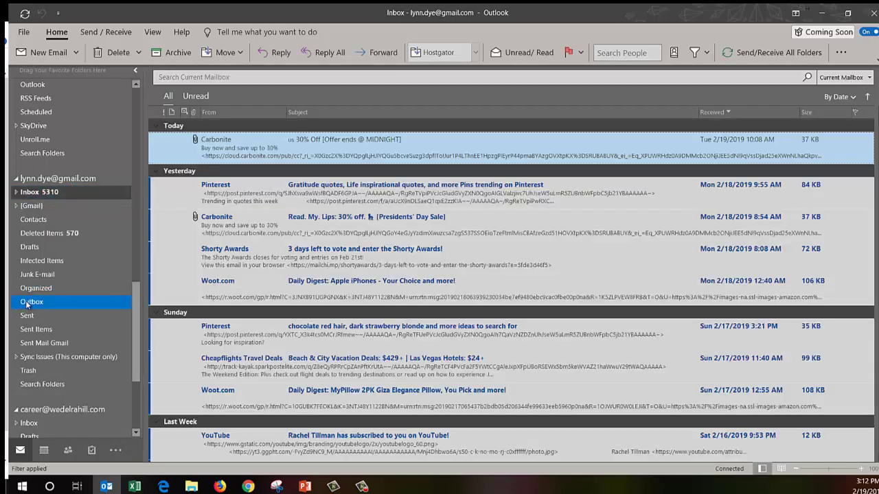
{"action": "left_click_drag", "start_coordinate": [26, 305], "coordinate": [48, 236]}
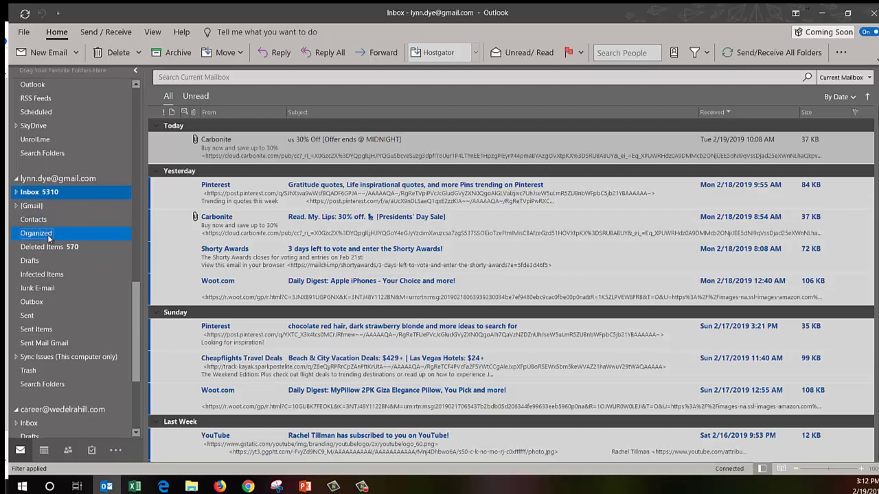
Step: Switch the simplified ribbon to the full classic ribbon
{"action": "left_click", "coordinate": [867, 54]}
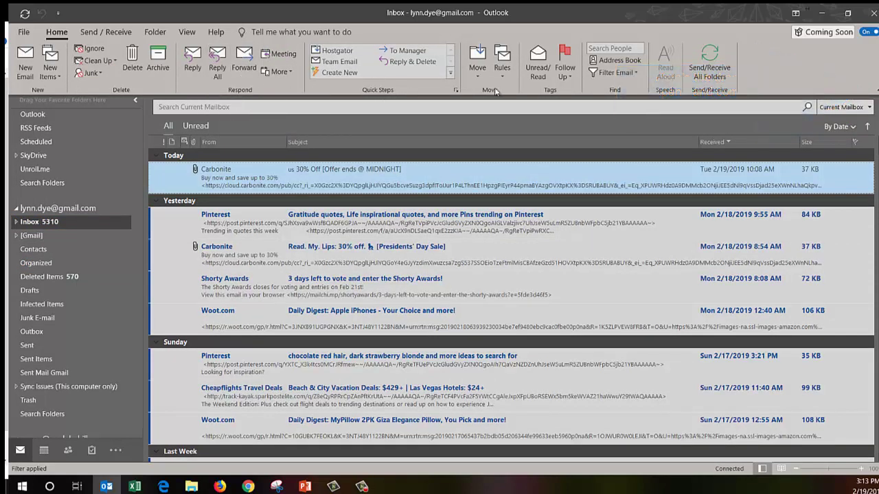
{"action": "left_click", "coordinate": [876, 86]}
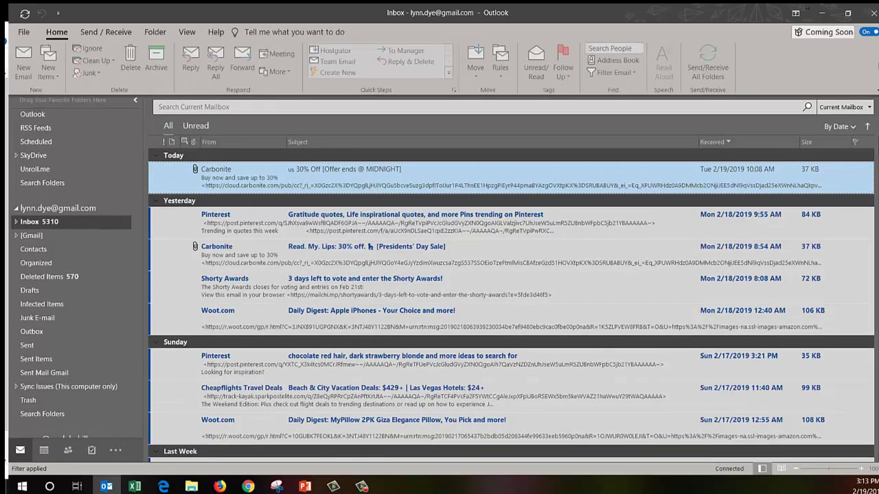
{"action": "left_click", "coordinate": [876, 62]}
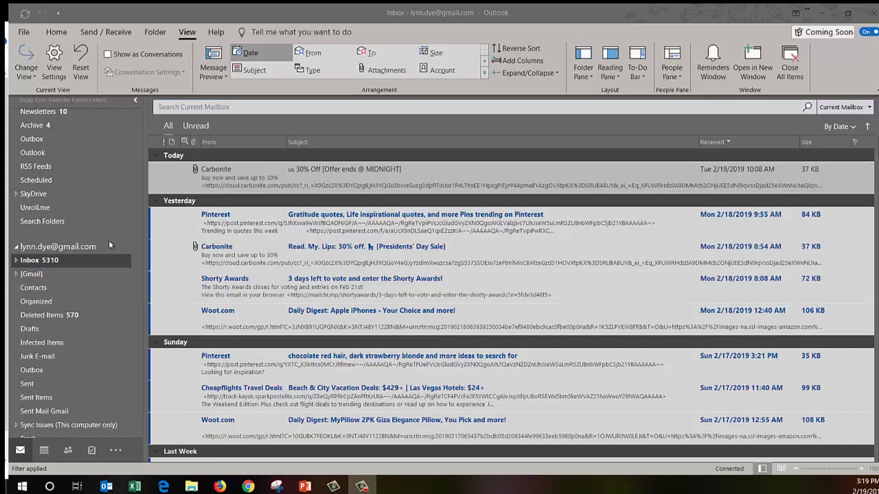
Step: Open the Newsletters folder of the outlook.com account
{"action": "scroll", "coordinate": [135, 256], "scroll_direction": "up", "scroll_amount": 4}
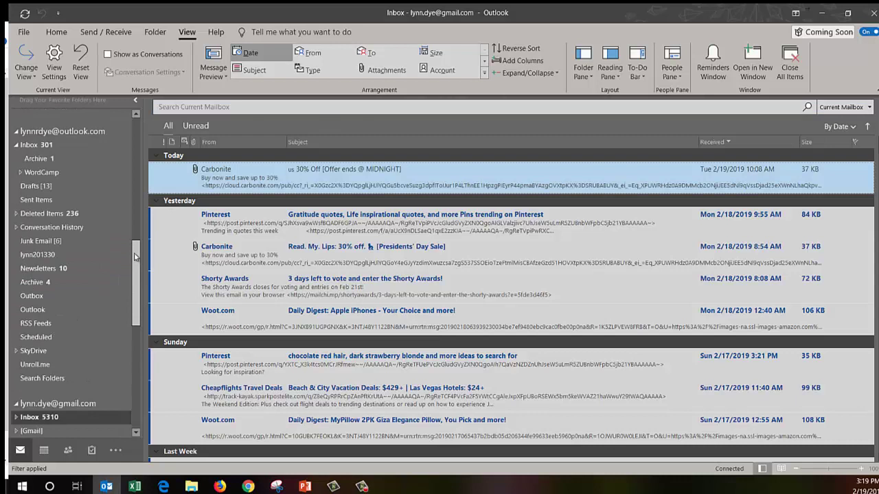
{"action": "scroll", "coordinate": [136, 257], "scroll_direction": "down", "scroll_amount": 1}
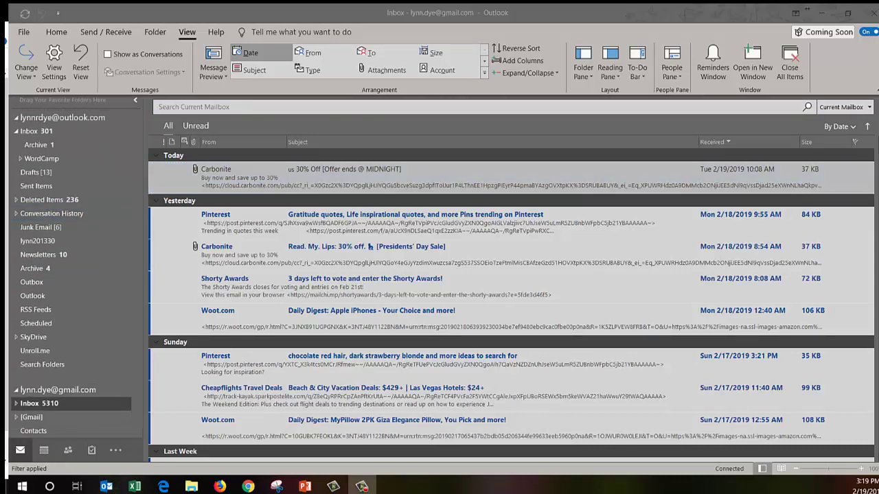
{"action": "left_click", "coordinate": [48, 256]}
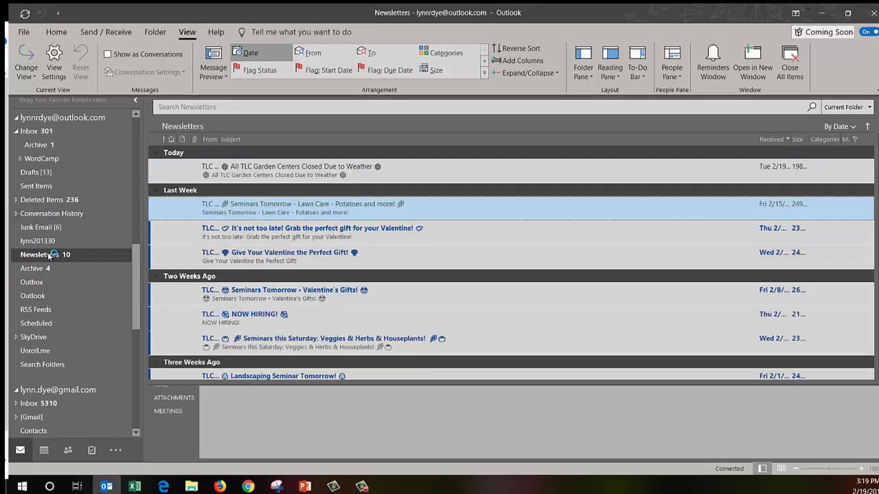
Step: Open the message "All TLC Garden Centers Closed Due to Weather", view all its color categories, and close it
{"action": "double_click", "coordinate": [252, 168]}
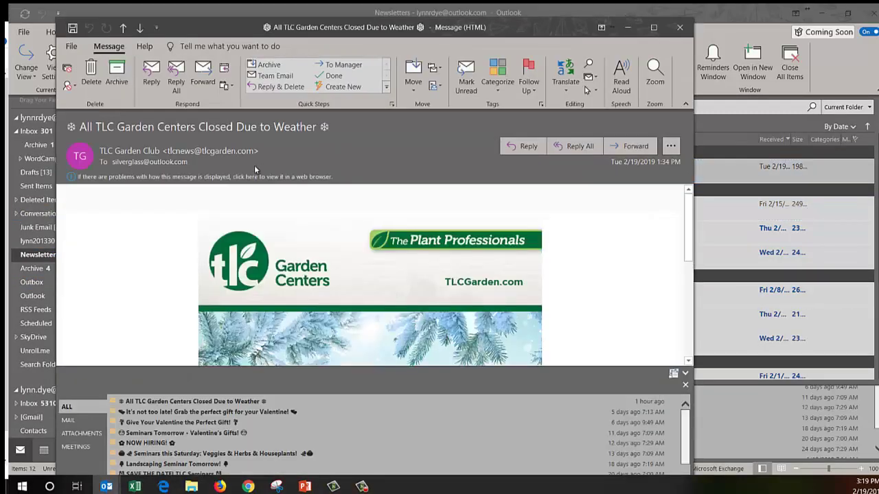
{"action": "left_click", "coordinate": [499, 90]}
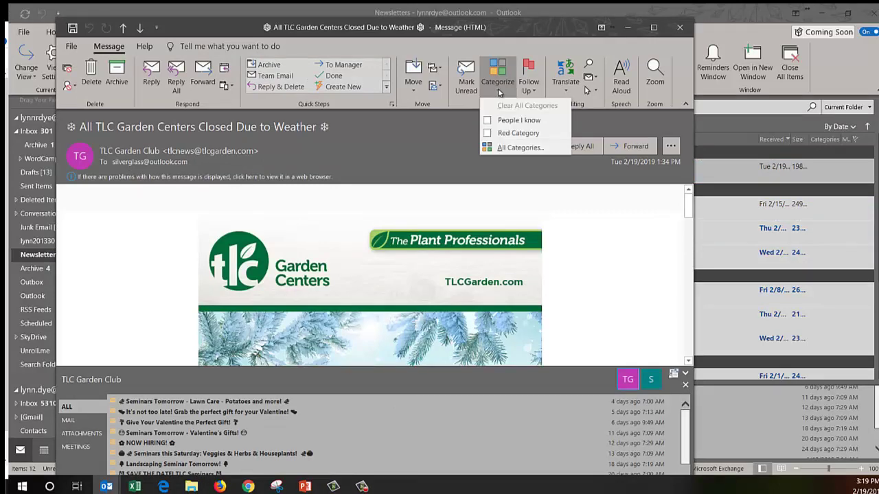
{"action": "left_click", "coordinate": [499, 148]}
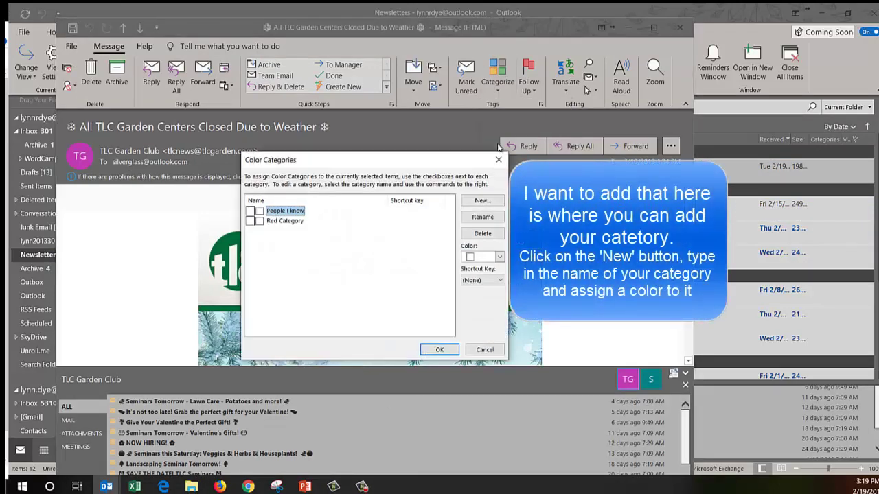
{"action": "left_click", "coordinate": [348, 206]}
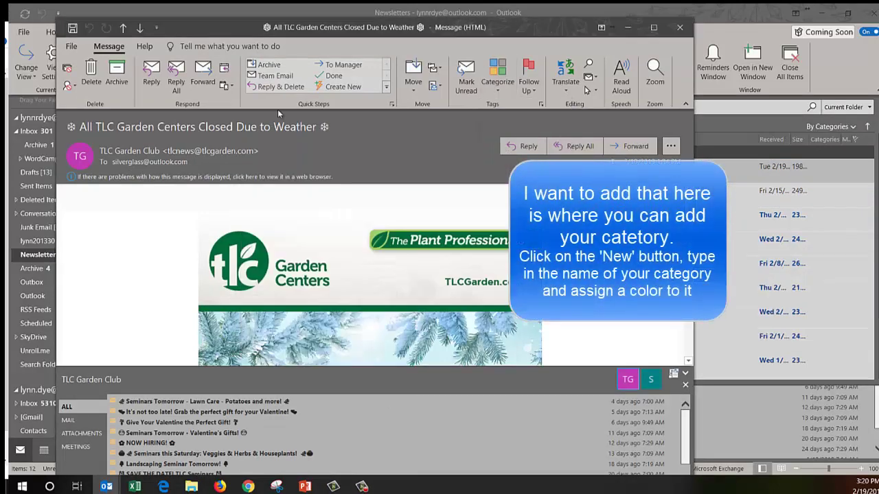
{"action": "key", "text": "Escape"}
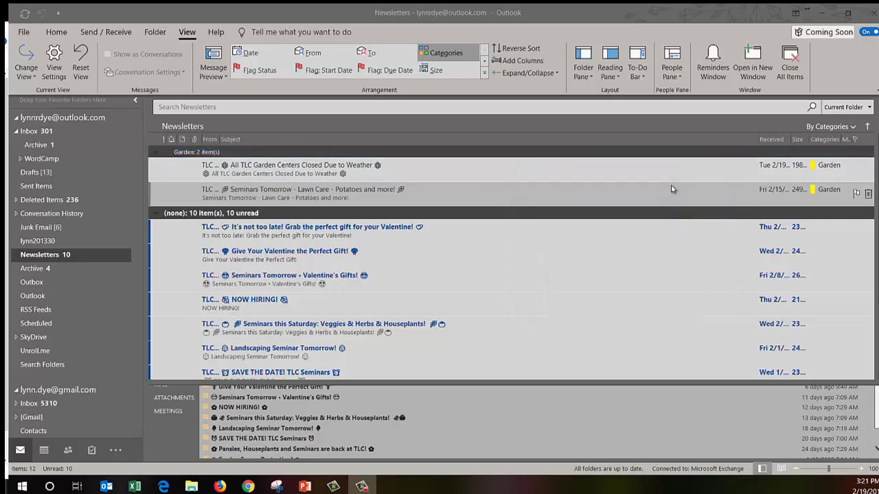
{"action": "left_click", "coordinate": [470, 234]}
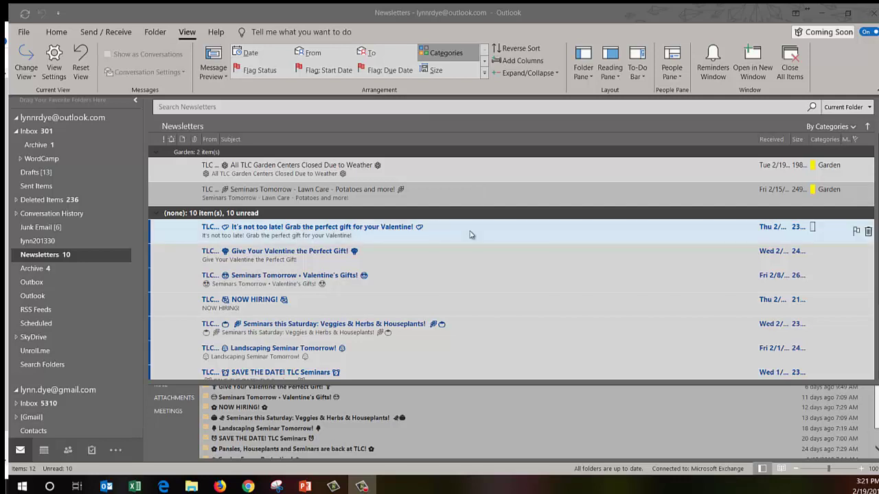
{"action": "left_click", "coordinate": [292, 167]}
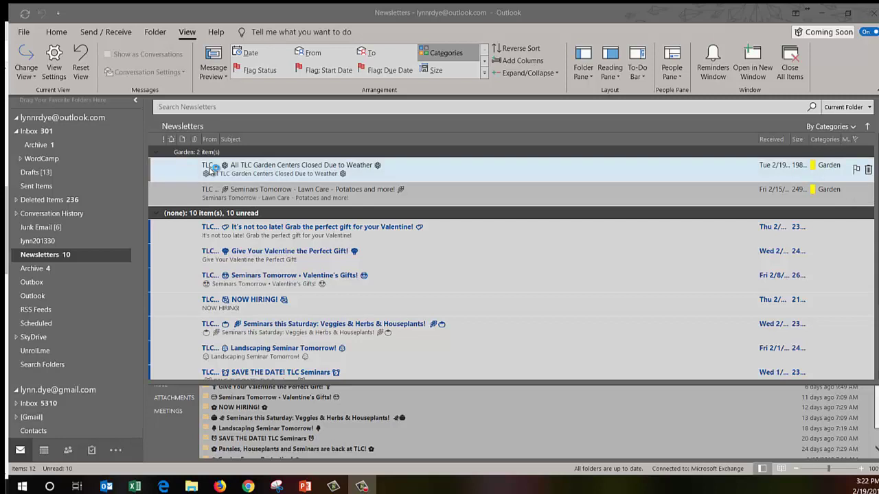
{"action": "left_click", "coordinate": [815, 170]}
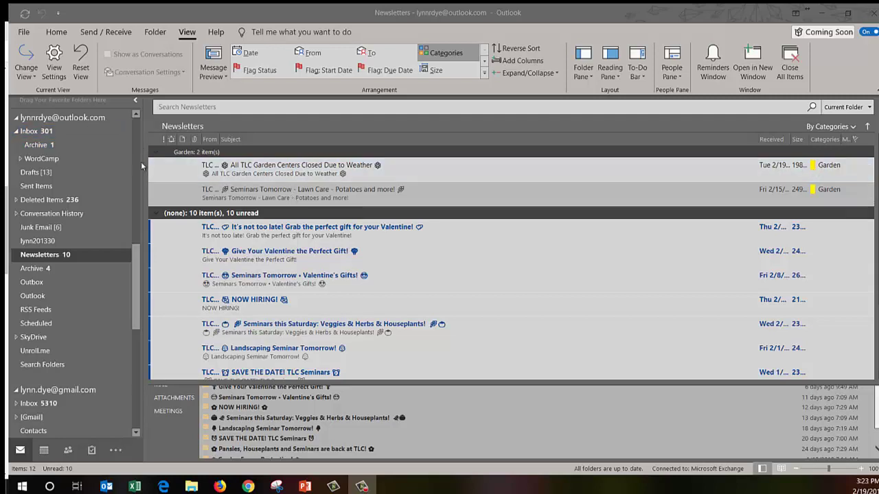
Step: Create a new email message and view the recent files that can be attached without choosing one
{"action": "left_click", "coordinate": [58, 32]}
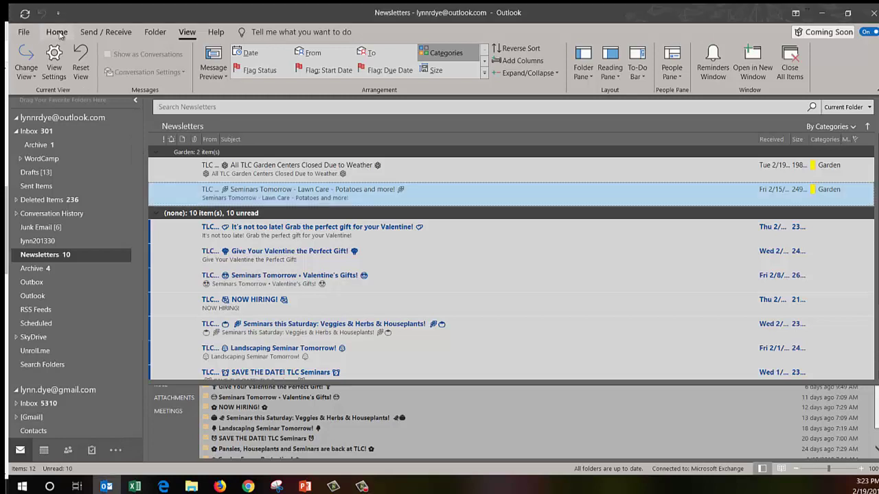
{"action": "left_click", "coordinate": [58, 32]}
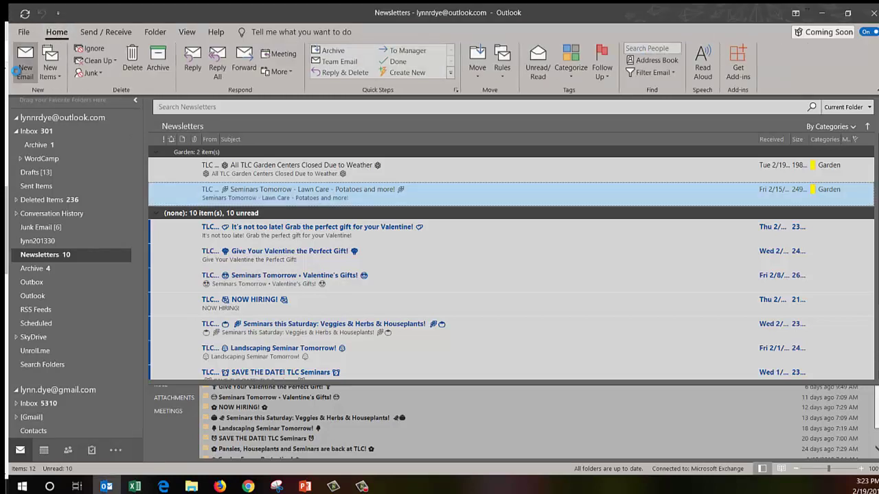
{"action": "left_click", "coordinate": [25, 67]}
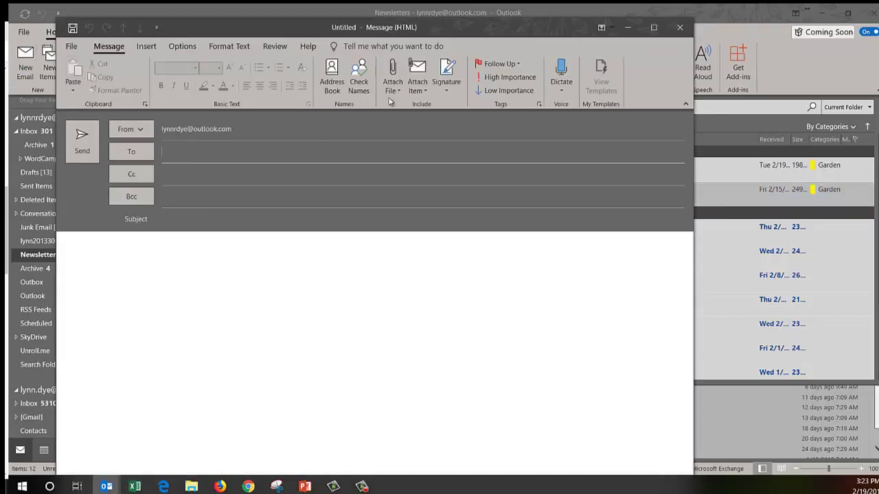
{"action": "left_click", "coordinate": [397, 91]}
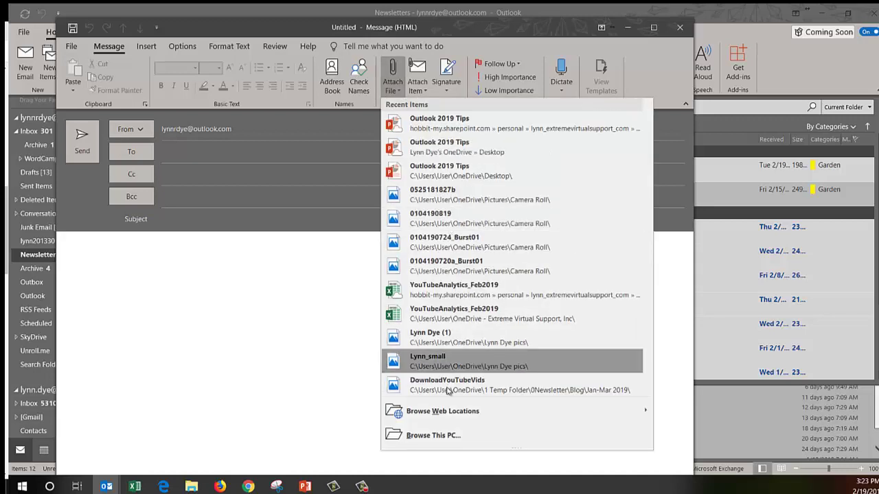
{"action": "left_click", "coordinate": [327, 317]}
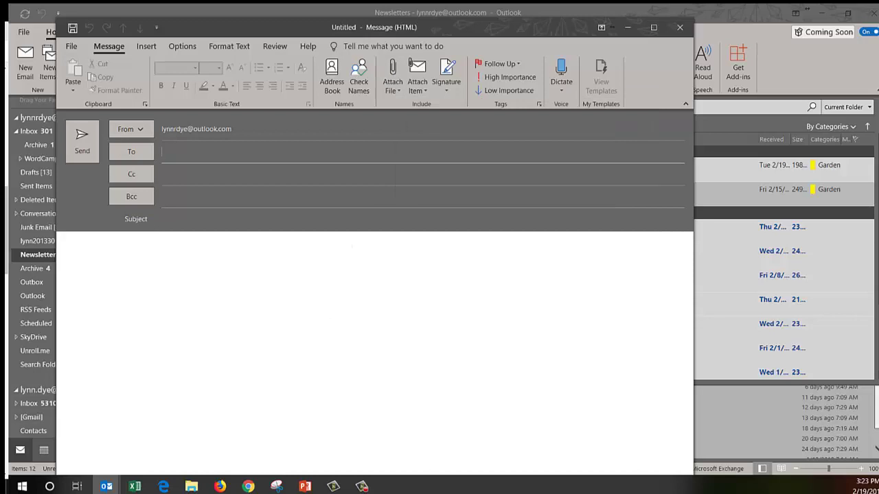
Step: Attach IMN_0030.jpg to the new message from File Explorer and close the message without saving it
{"action": "key", "text": "super+e"}
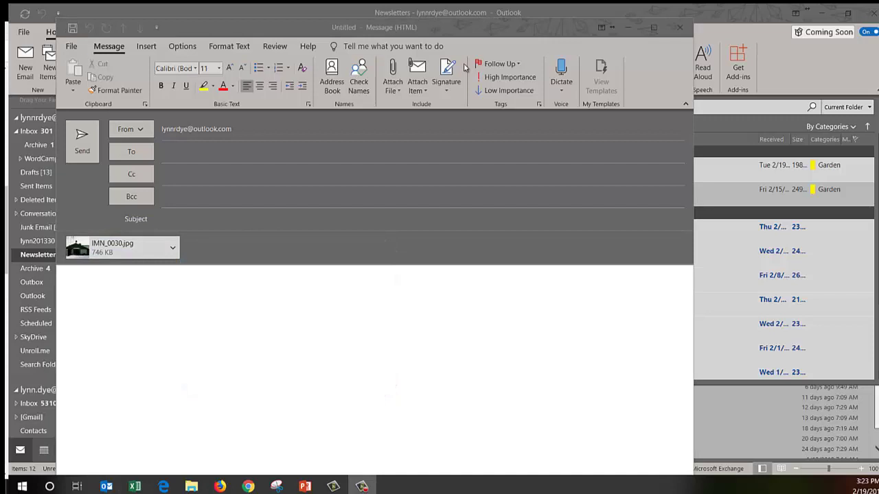
{"action": "left_click", "coordinate": [678, 31]}
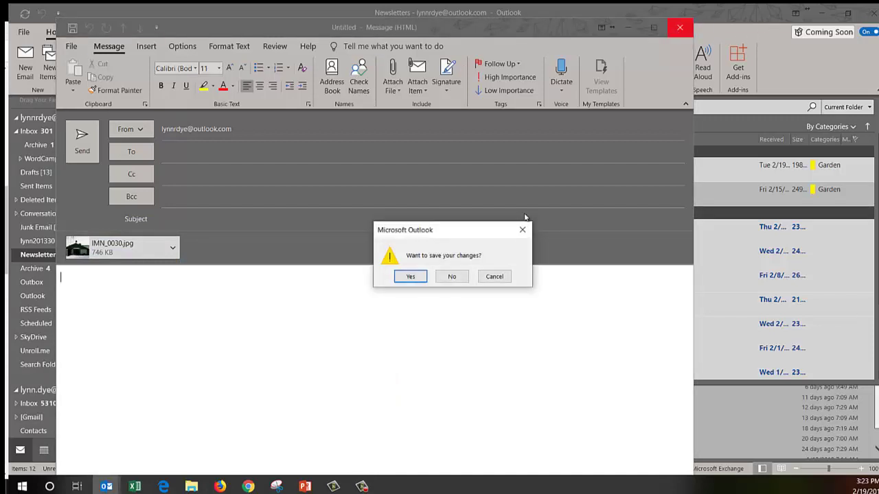
{"action": "left_click", "coordinate": [452, 277]}
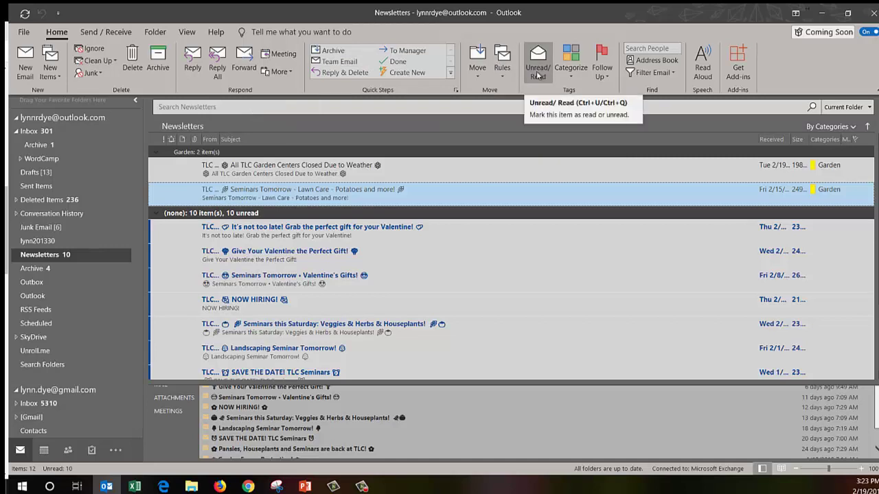
Step: Turn the Folder Pane off and set it back to Normal
{"action": "scroll", "coordinate": [589, 76], "scroll_direction": "down", "scroll_amount": 3}
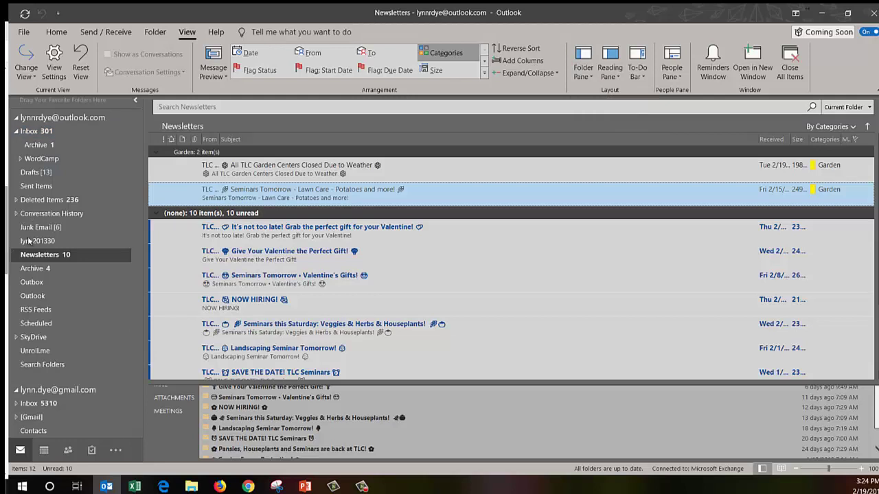
{"action": "left_click", "coordinate": [593, 74]}
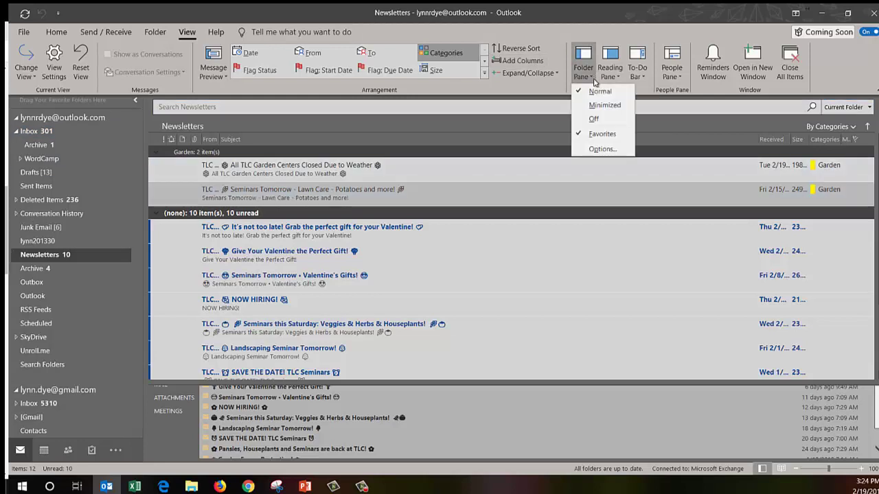
{"action": "left_click", "coordinate": [593, 119]}
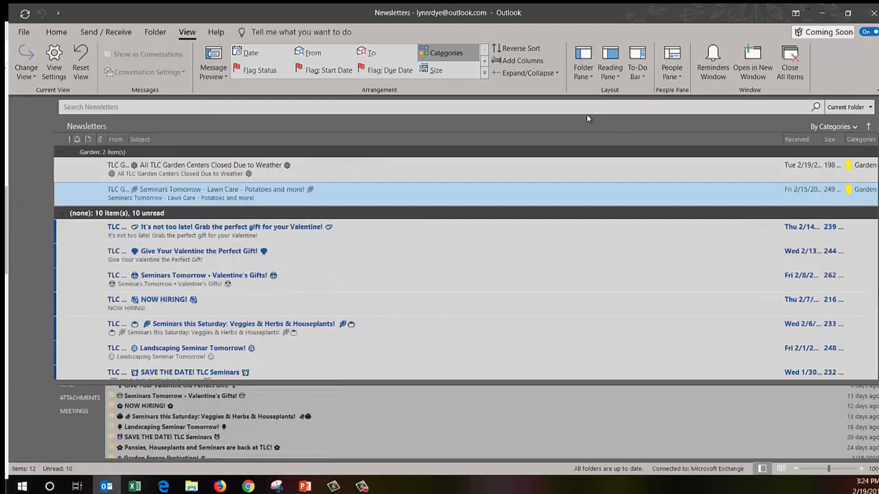
{"action": "left_click", "coordinate": [584, 72]}
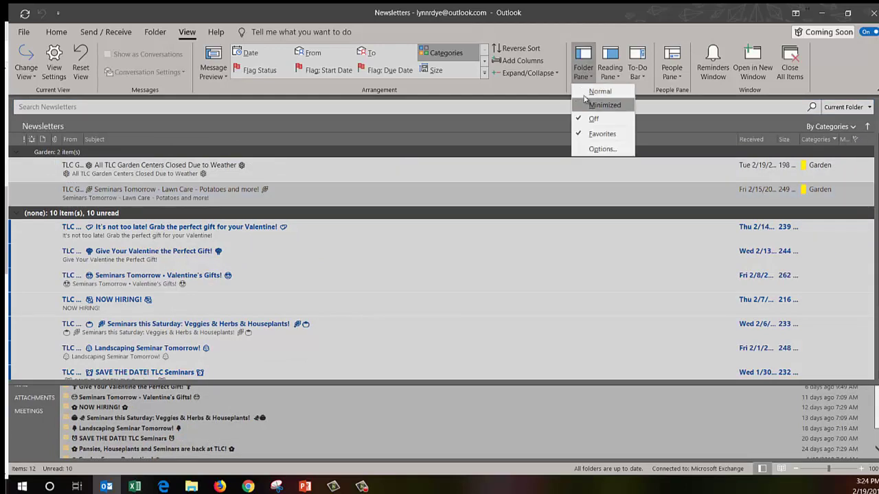
{"action": "left_click", "coordinate": [594, 92]}
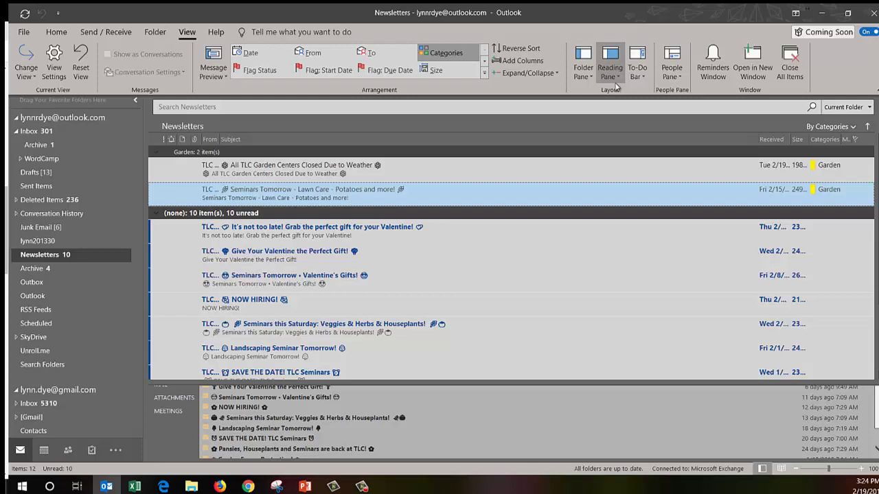
Step: Set the Reading Pane to Right and preview the "Seminars Tomorrow - Lawn Care" and "It's not too late!" messages
{"action": "left_click", "coordinate": [614, 76]}
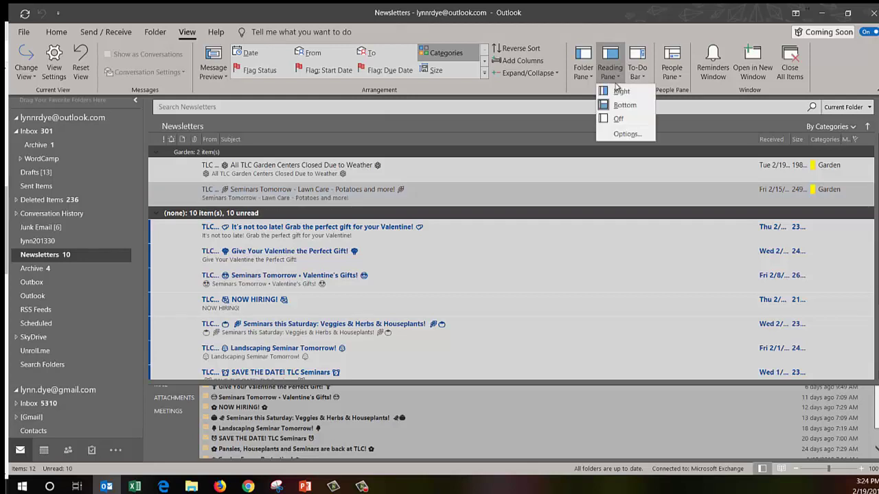
{"action": "left_click", "coordinate": [617, 91]}
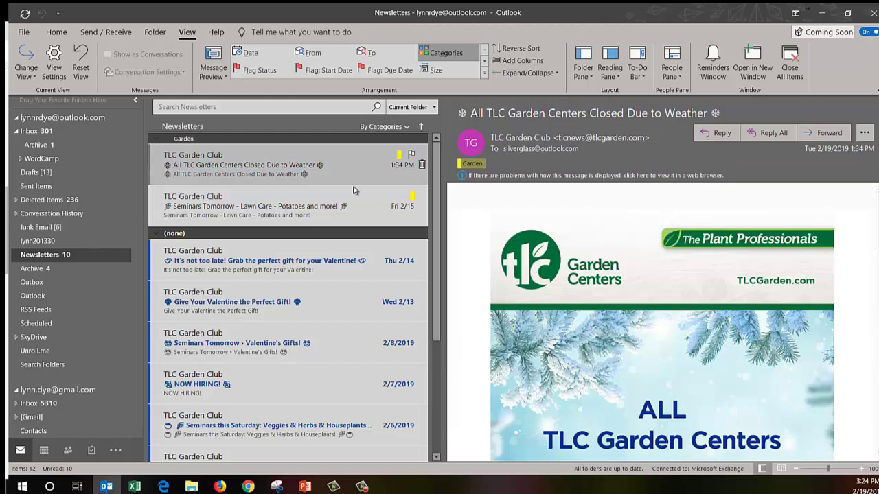
{"action": "left_click", "coordinate": [313, 211]}
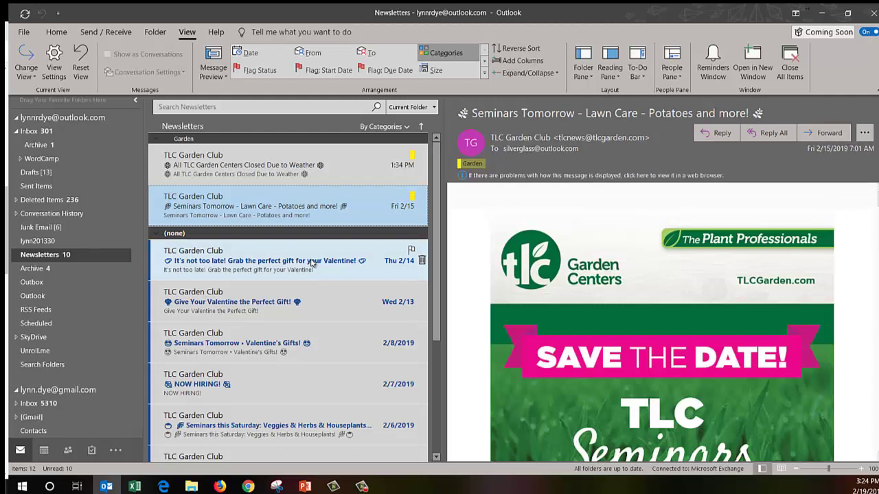
{"action": "left_click", "coordinate": [313, 265]}
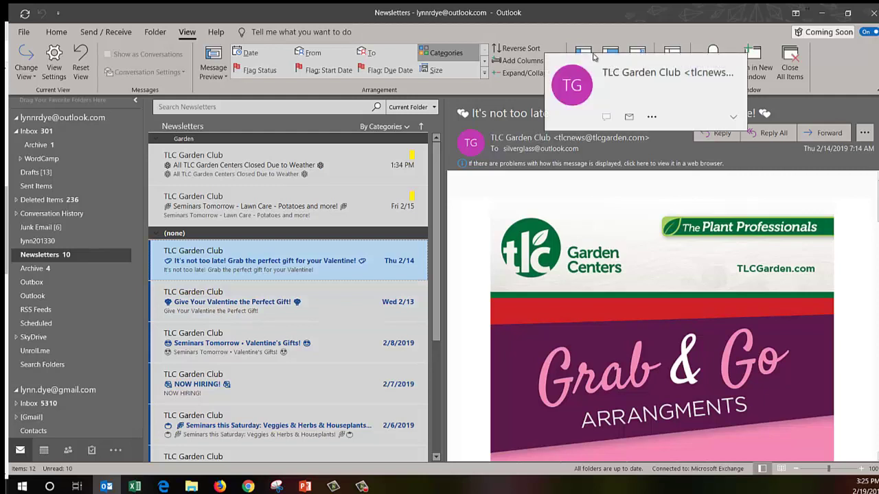
Step: Set the Reading Pane to Bottom and turn it off
{"action": "left_click", "coordinate": [610, 71]}
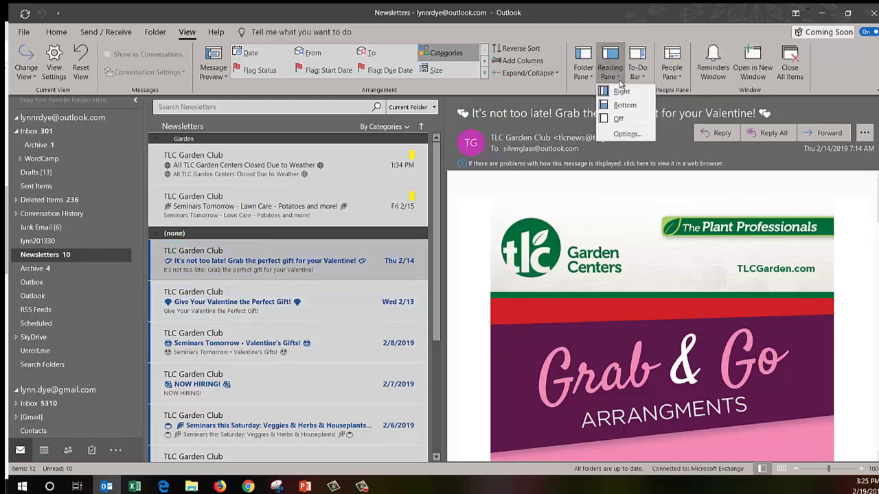
{"action": "left_click", "coordinate": [619, 105]}
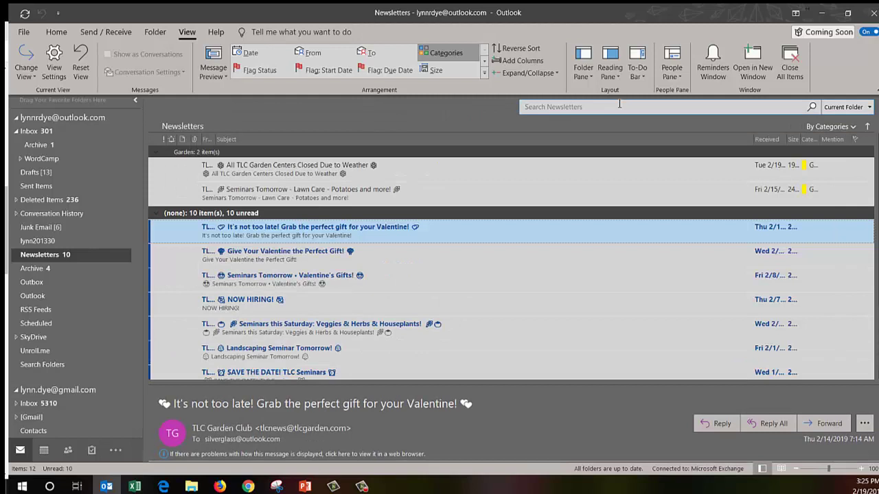
{"action": "left_click", "coordinate": [610, 80]}
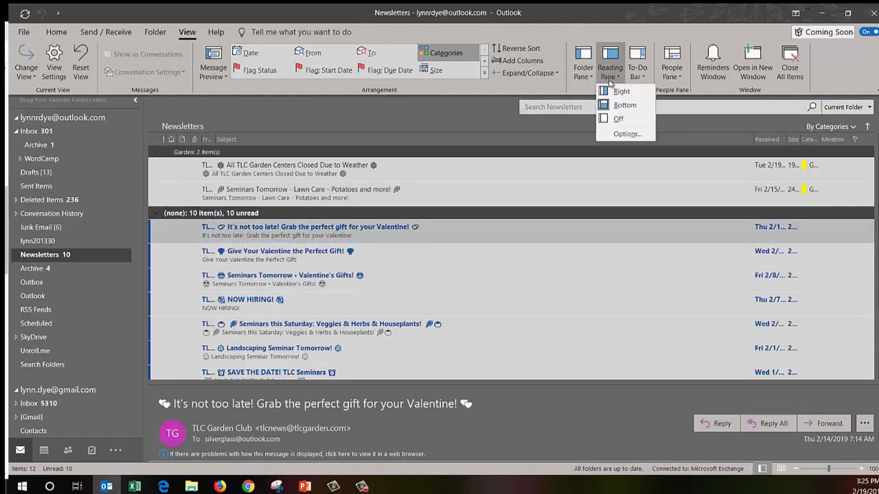
{"action": "left_click", "coordinate": [610, 118]}
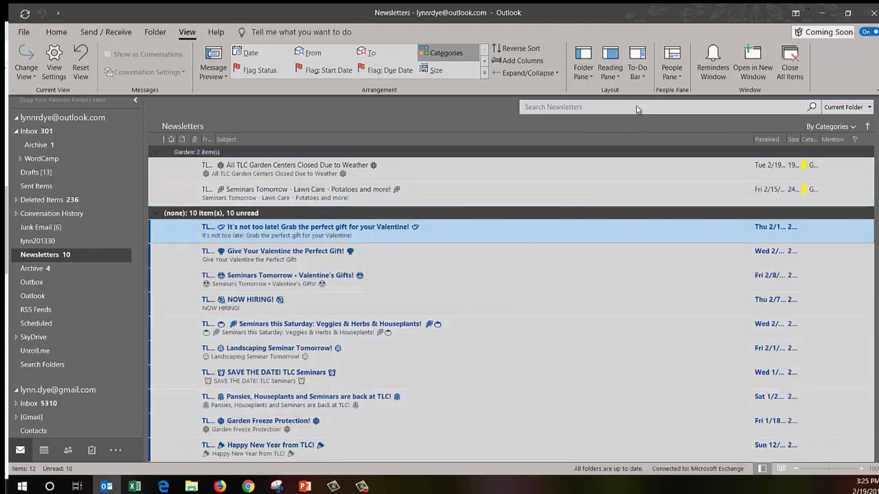
Step: Show the Reading Pane again with the Right layout
{"action": "left_click", "coordinate": [638, 74]}
{"action": "left_click", "coordinate": [611, 74]}
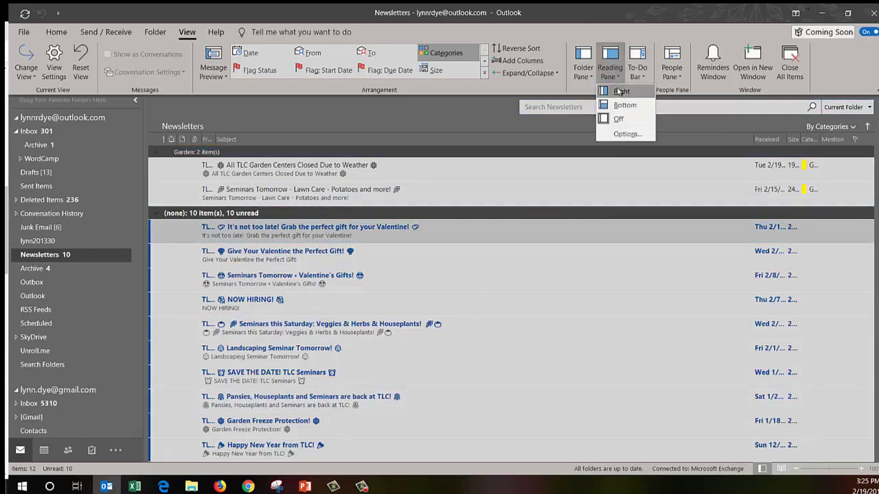
{"action": "left_click", "coordinate": [620, 91]}
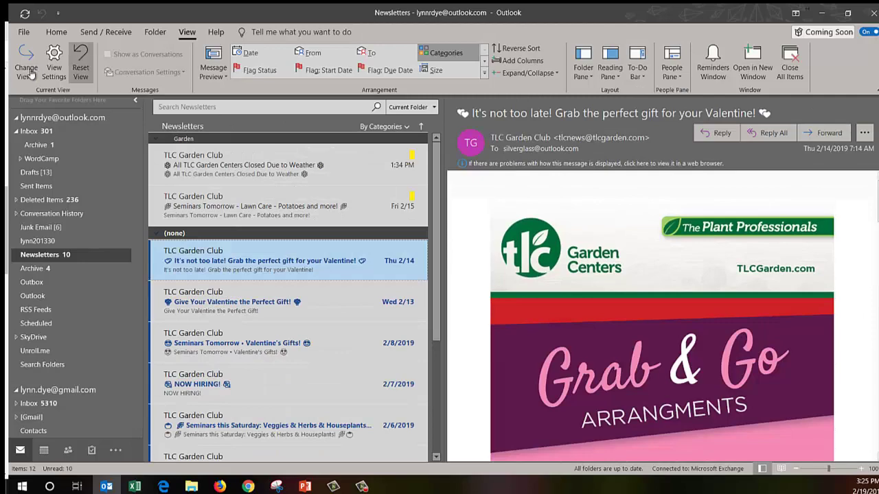
Step: Open the message "All TLC Garden Centers Closed Due to Weather", look through its body and the Read Aloud description, and close it
{"action": "double_click", "coordinate": [234, 165]}
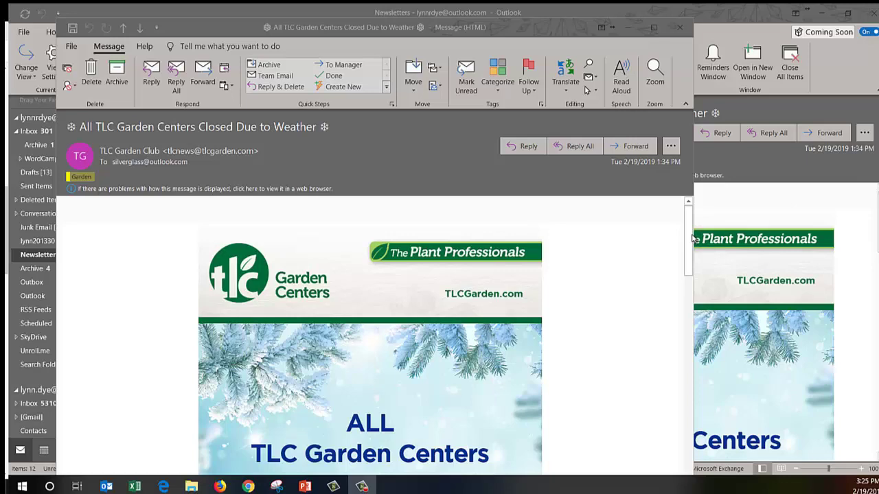
{"action": "left_click_drag", "start_coordinate": [689, 240], "coordinate": [690, 268]}
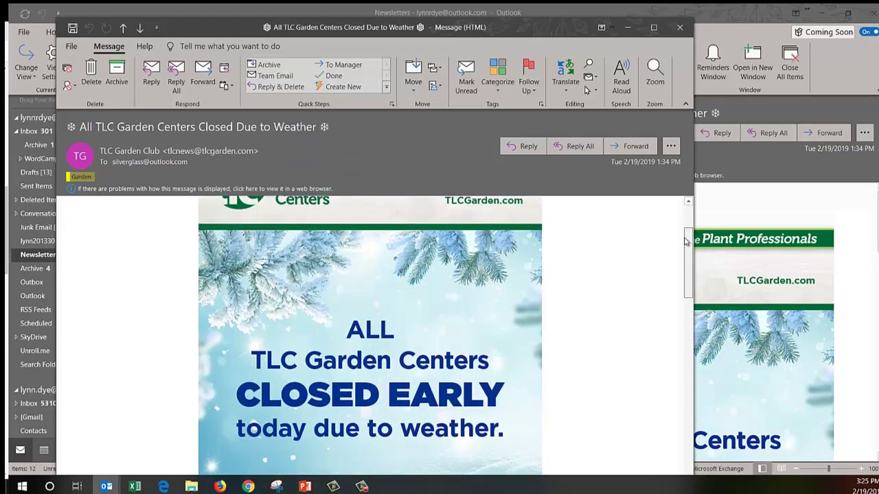
{"action": "left_click_drag", "start_coordinate": [689, 238], "coordinate": [688, 217]}
{"action": "left_click", "coordinate": [613, 72]}
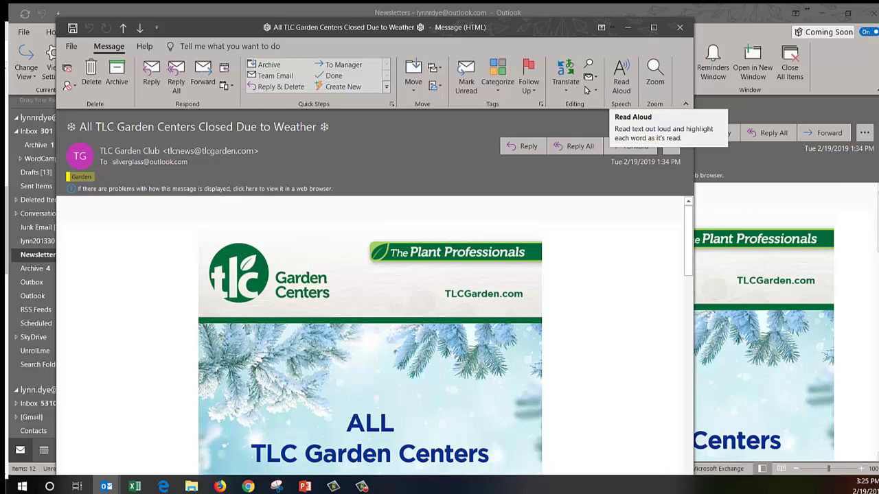
{"action": "key", "text": "Escape"}
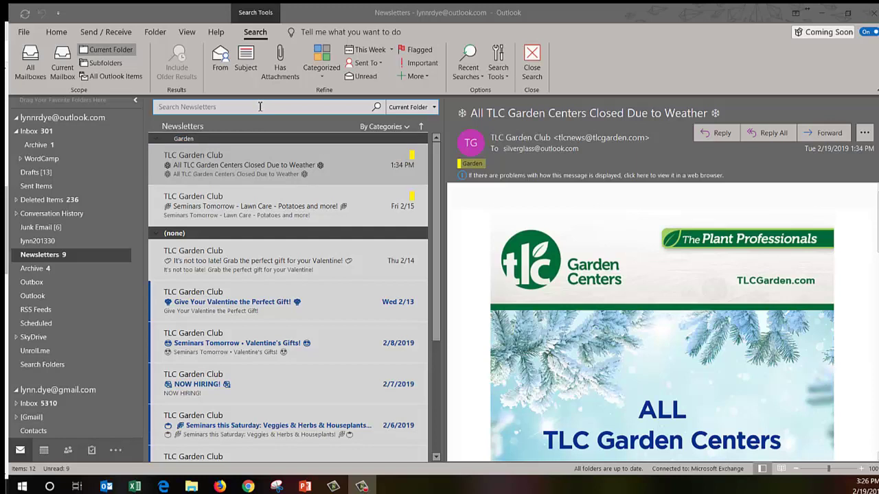
Step: View the search scope choices for the Newsletters folder, keeping the scope at Current Folder
{"action": "left_click", "coordinate": [434, 107]}
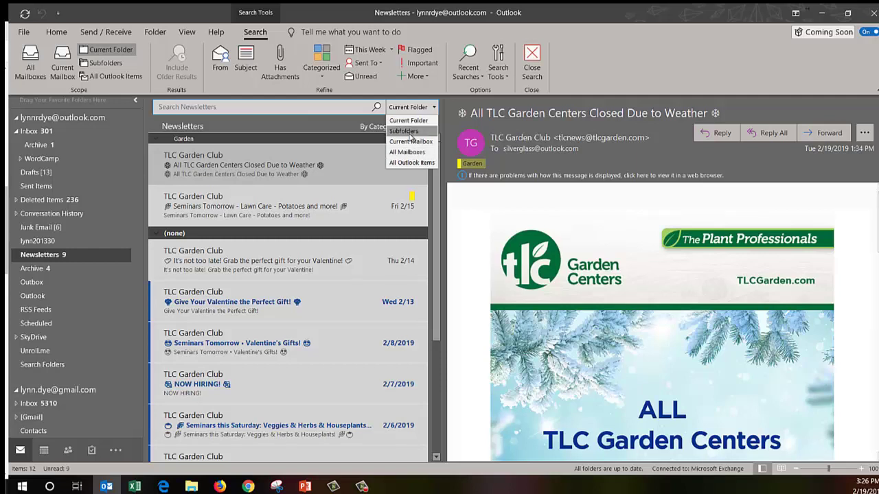
{"action": "left_click", "coordinate": [448, 130]}
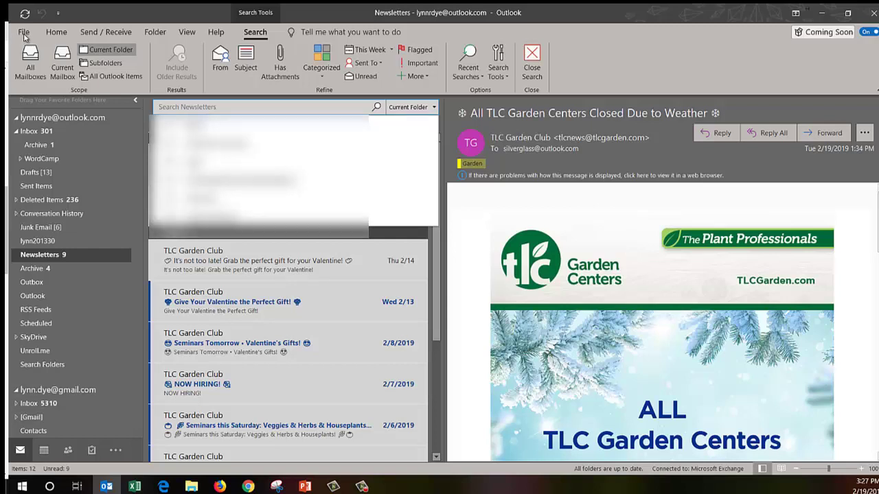
Step: View the Outlook Social Connector 2016 details in the Add-ins options, then check the available COM add-ins and accept the list
{"action": "left_click", "coordinate": [24, 34]}
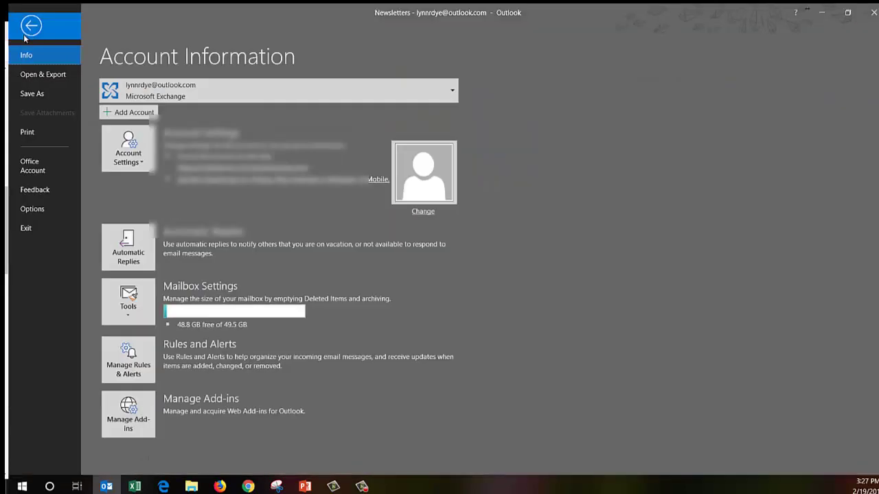
{"action": "left_click", "coordinate": [34, 208]}
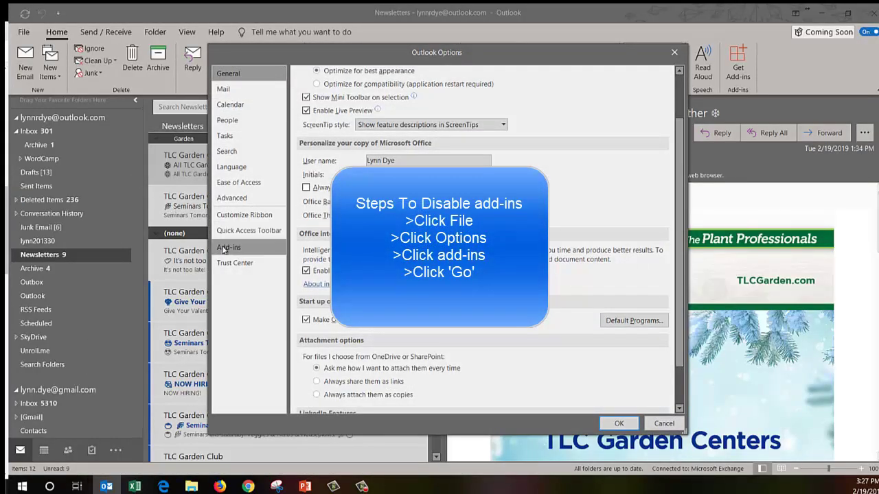
{"action": "left_click", "coordinate": [223, 249]}
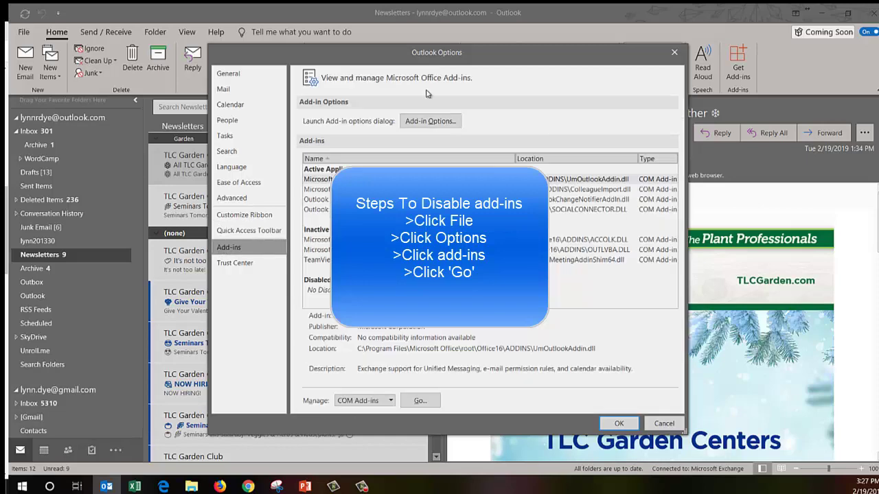
{"action": "left_click_drag", "start_coordinate": [391, 59], "coordinate": [239, 60]}
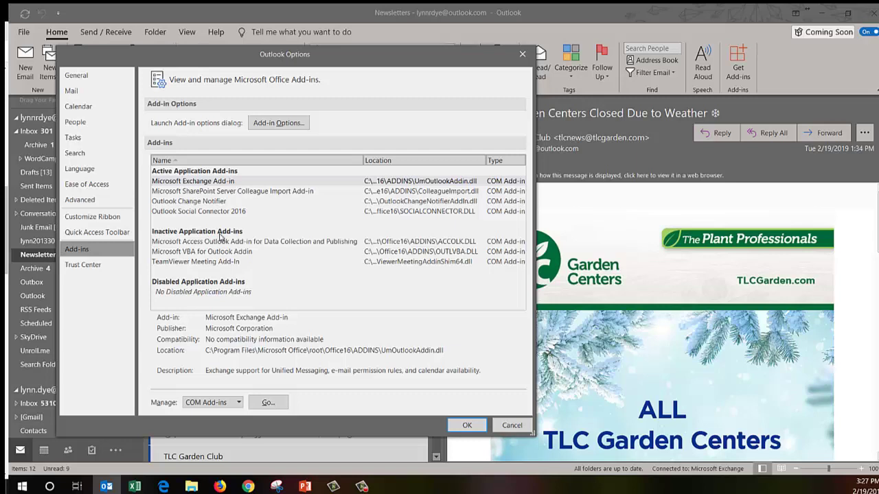
{"action": "left_click", "coordinate": [219, 212]}
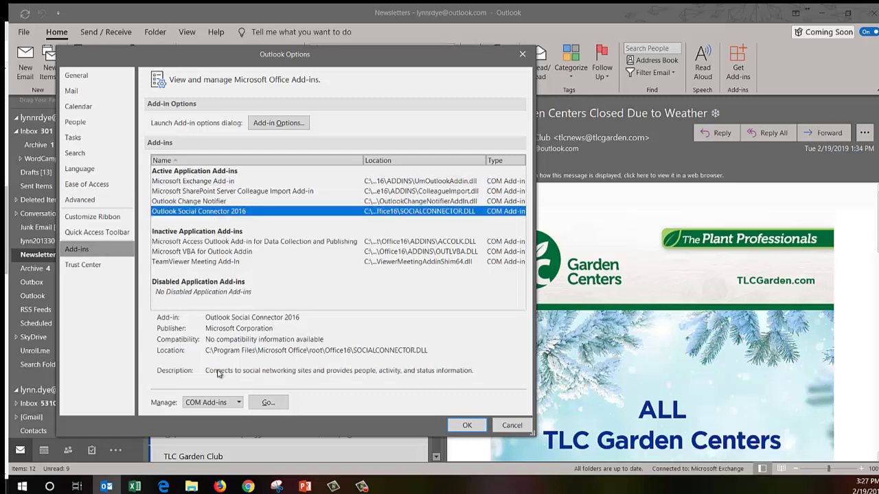
{"action": "left_click", "coordinate": [267, 404]}
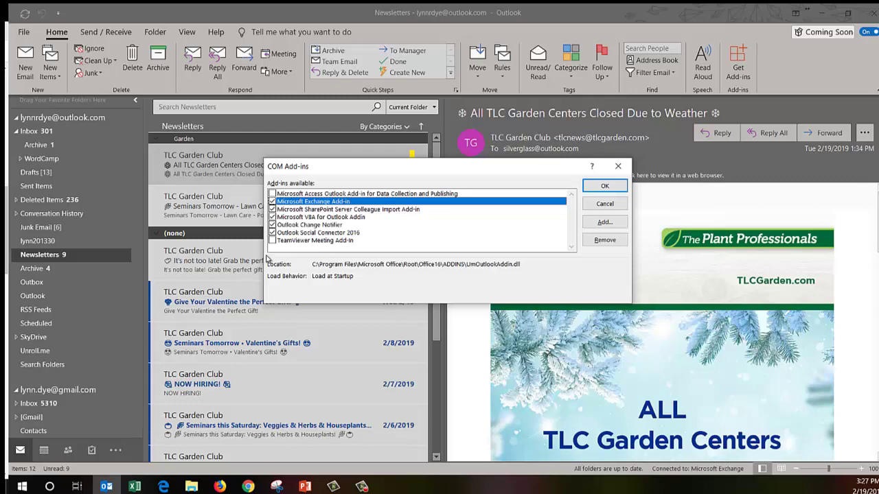
{"action": "left_click", "coordinate": [607, 187]}
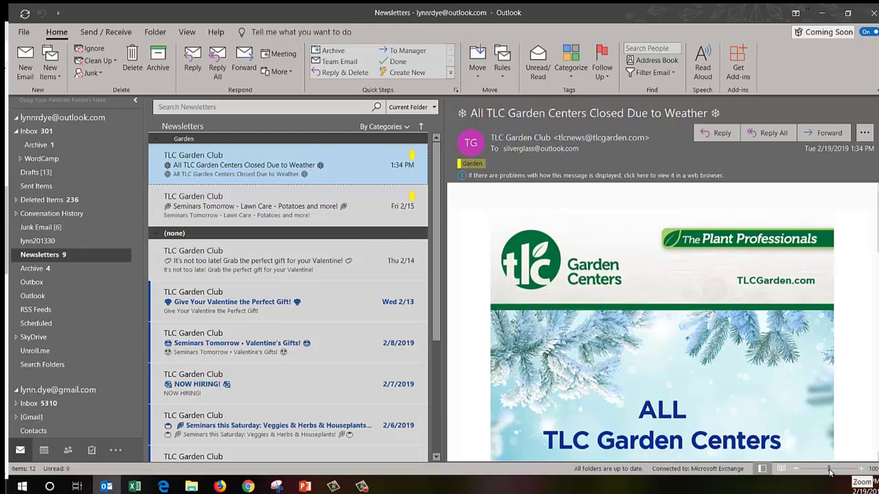
Step: Zoom the garden centers message in the Reading Pane to about 394%, look through it, and return the zoom to 100%
{"action": "left_click_drag", "start_coordinate": [831, 472], "coordinate": [848, 473]}
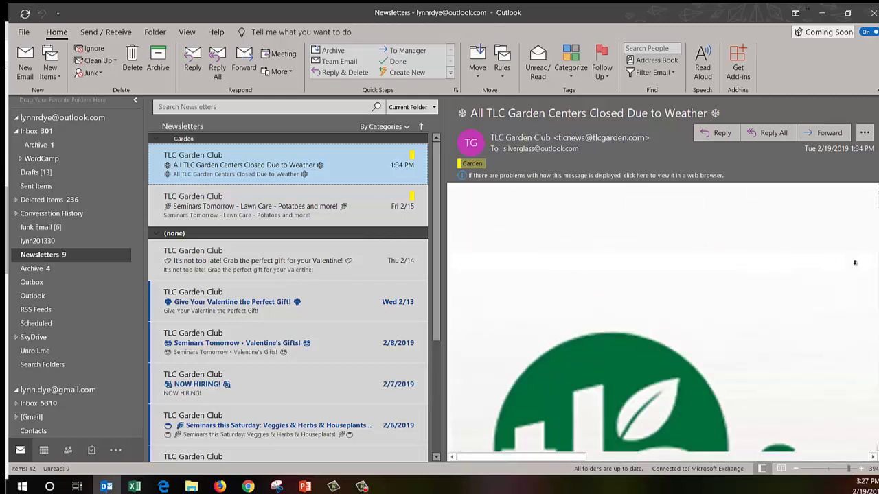
{"action": "scroll", "coordinate": [664, 317], "scroll_direction": "down", "scroll_amount": 10}
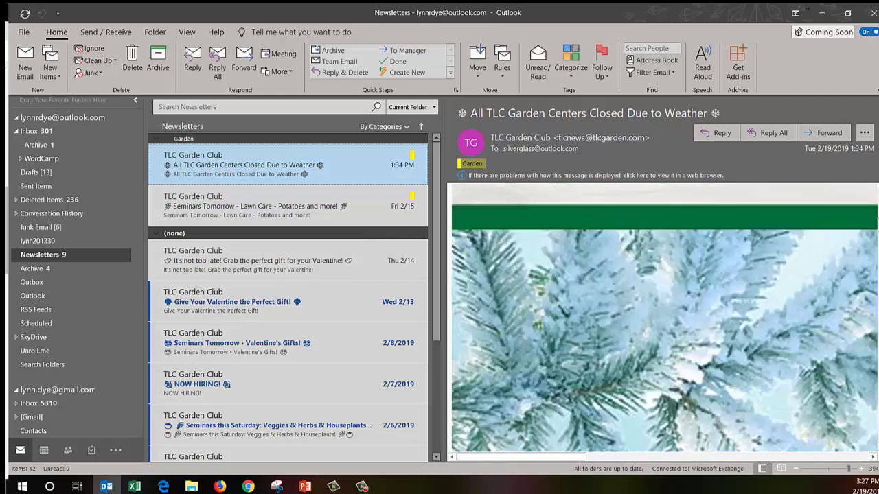
{"action": "scroll", "coordinate": [665, 317], "scroll_direction": "up", "scroll_amount": 10}
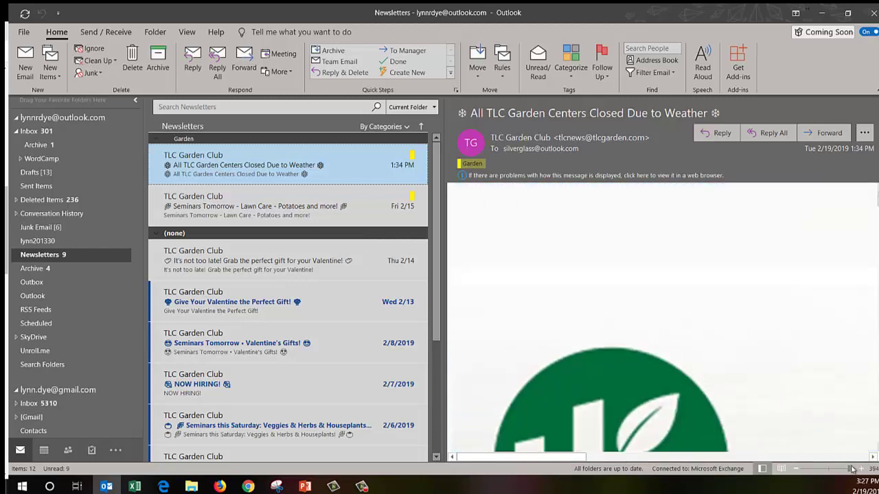
{"action": "left_click_drag", "start_coordinate": [848, 470], "coordinate": [833, 471]}
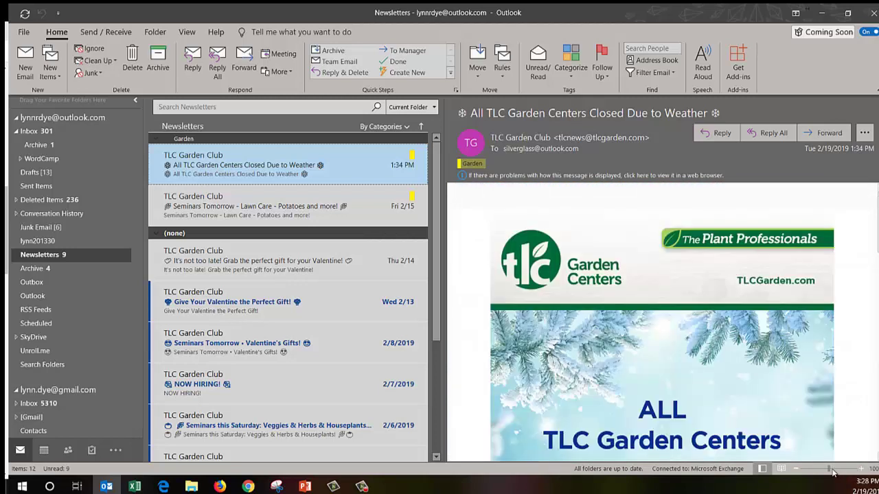